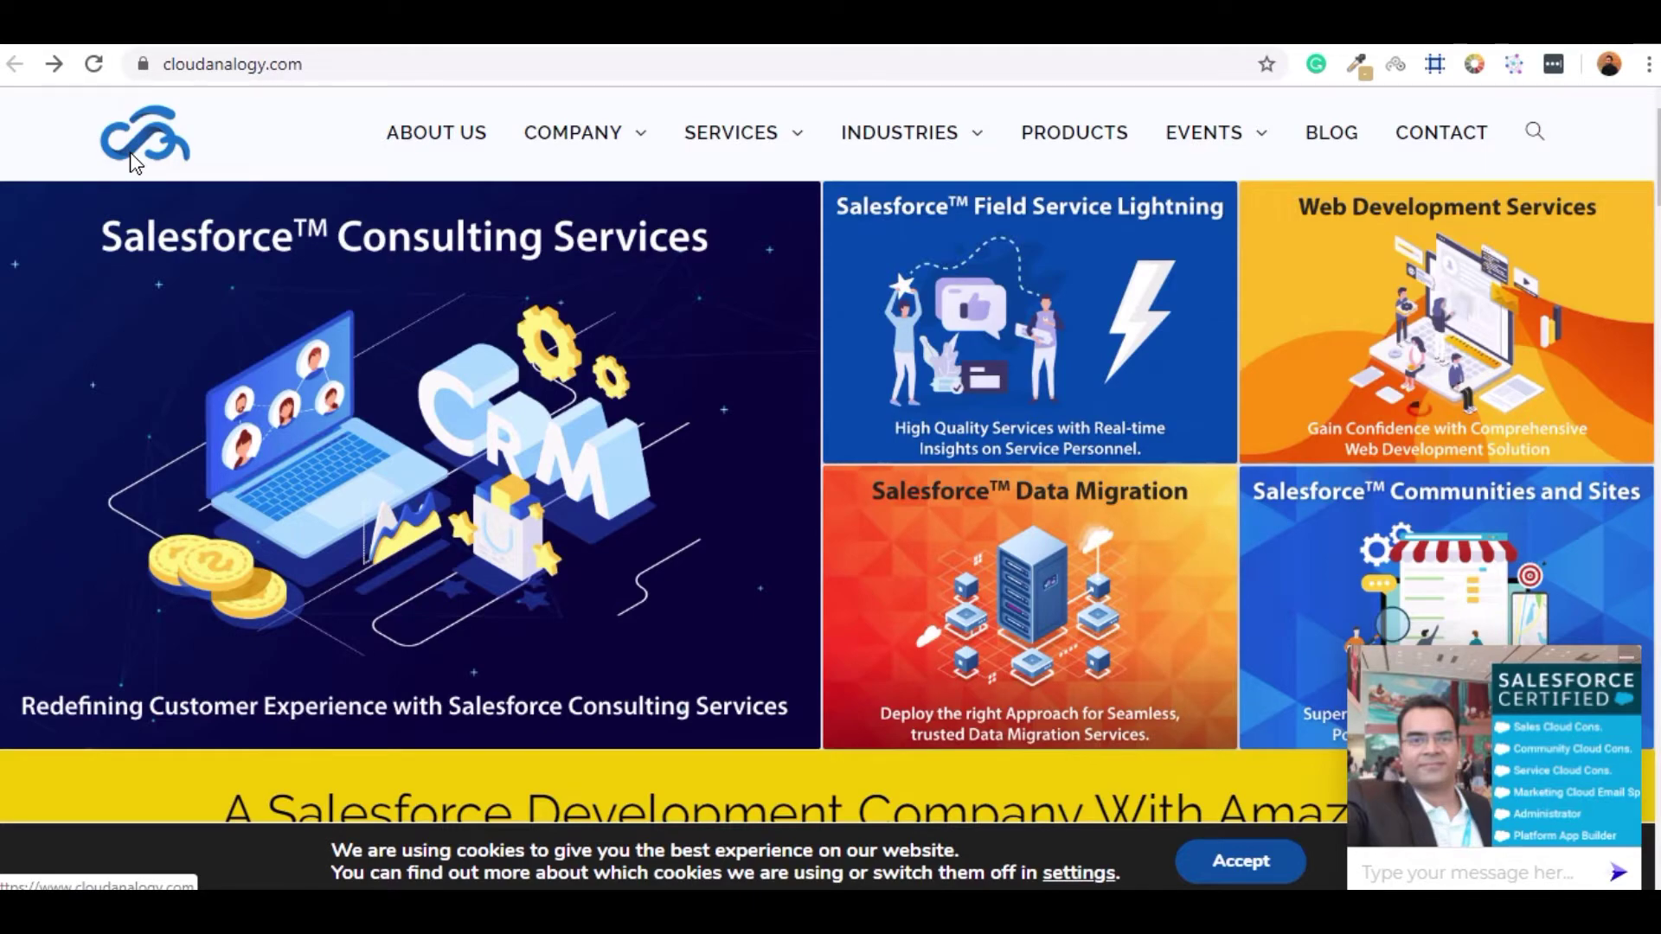
# Scroll the Cloud Analogy homepage down to the footer with Team, Products and Packages links
pyautogui.scroll(-1, 706, 553)
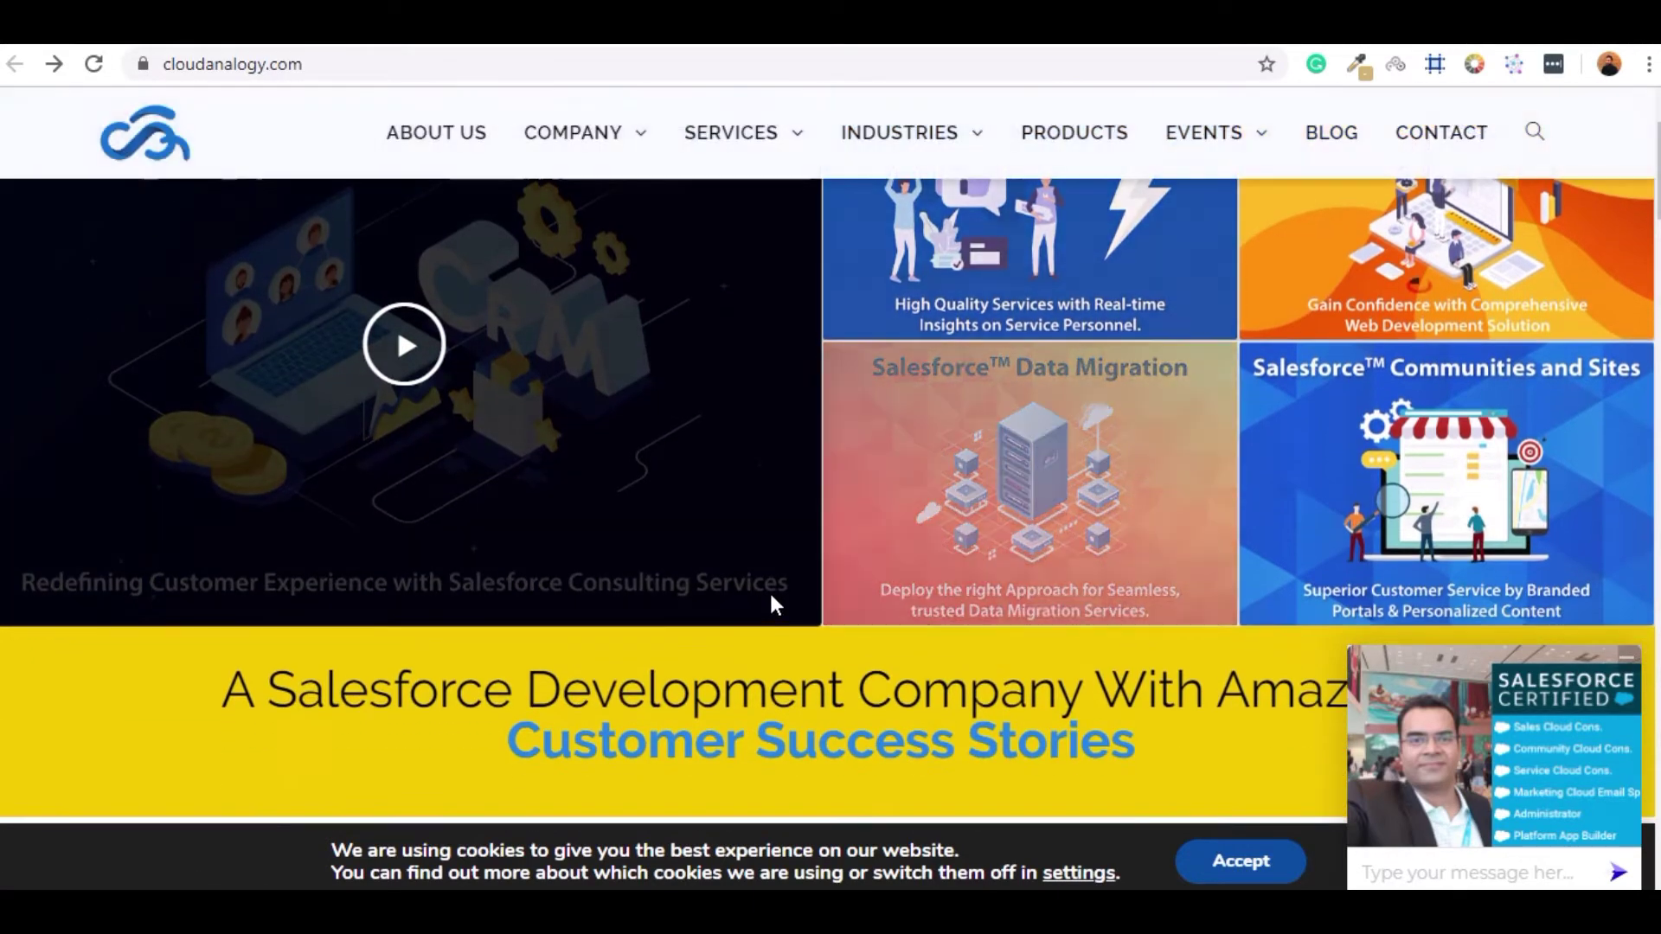
pyautogui.scroll(-15, 770, 595)
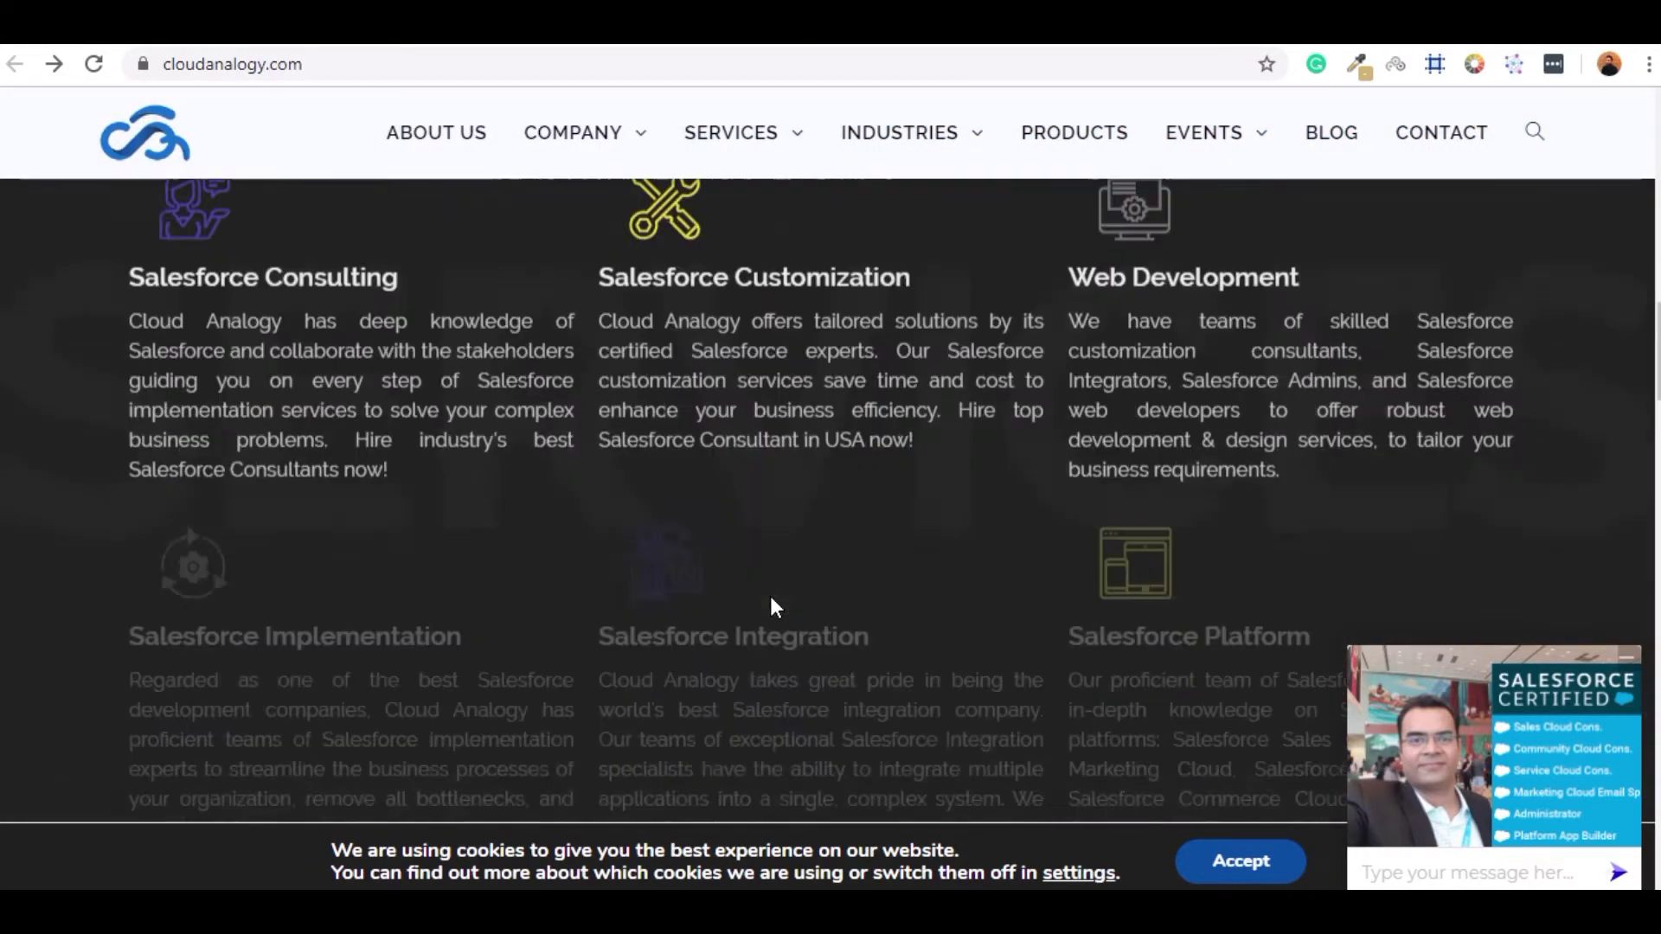
pyautogui.scroll(-15, 771, 597)
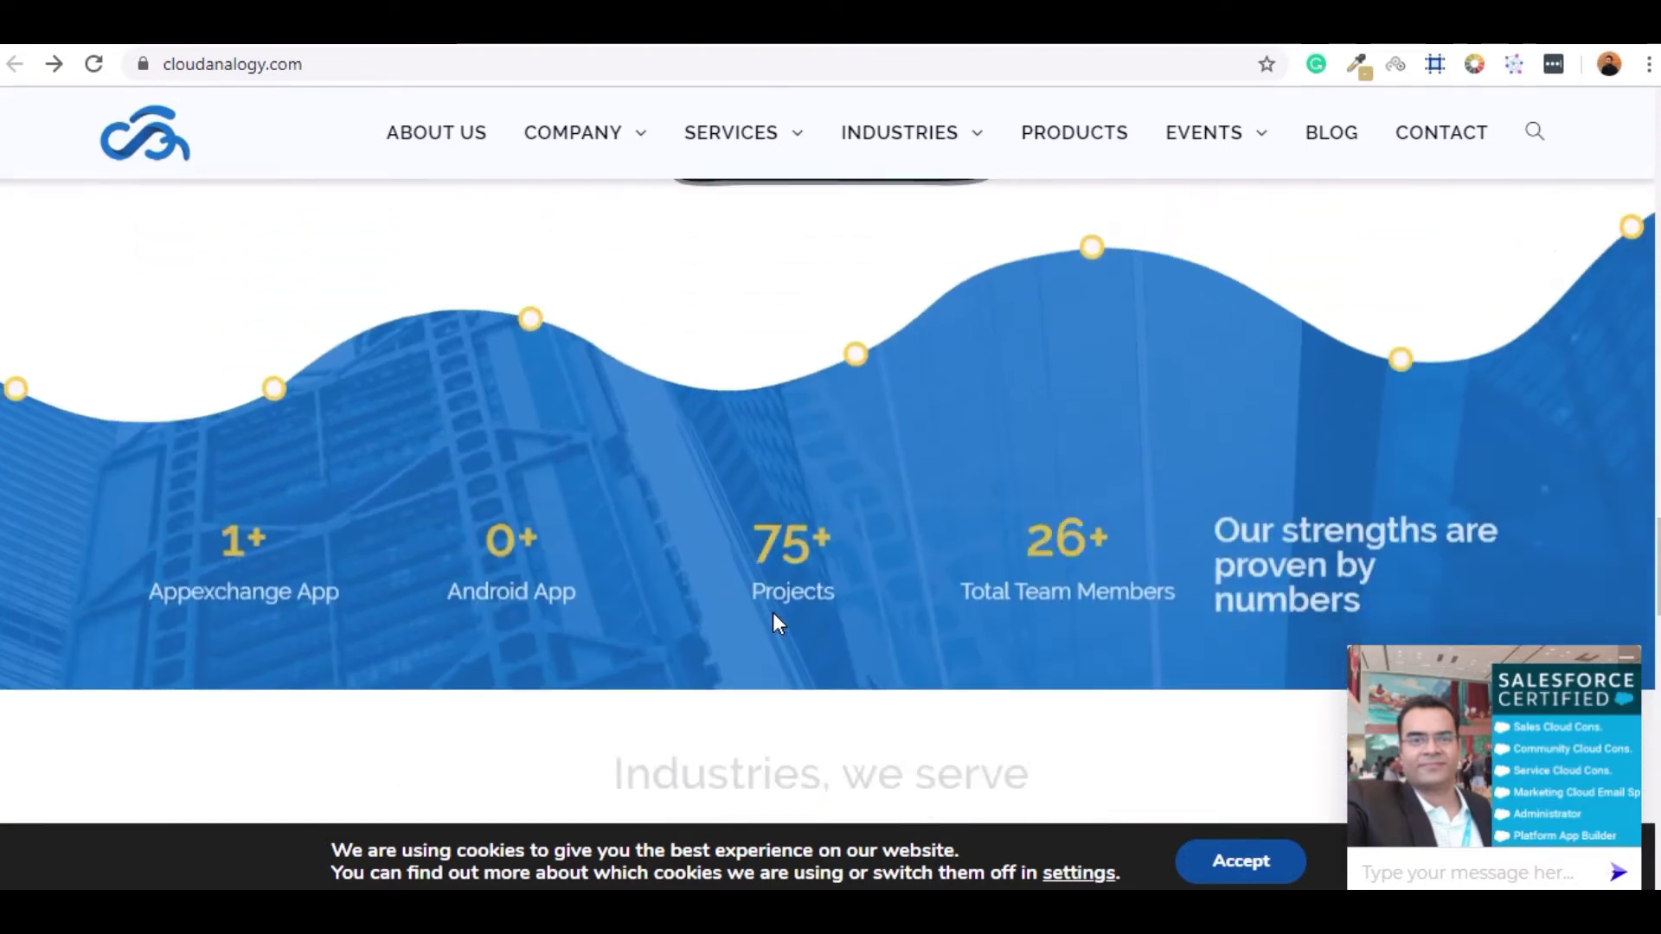
pyautogui.scroll(-15, 772, 613)
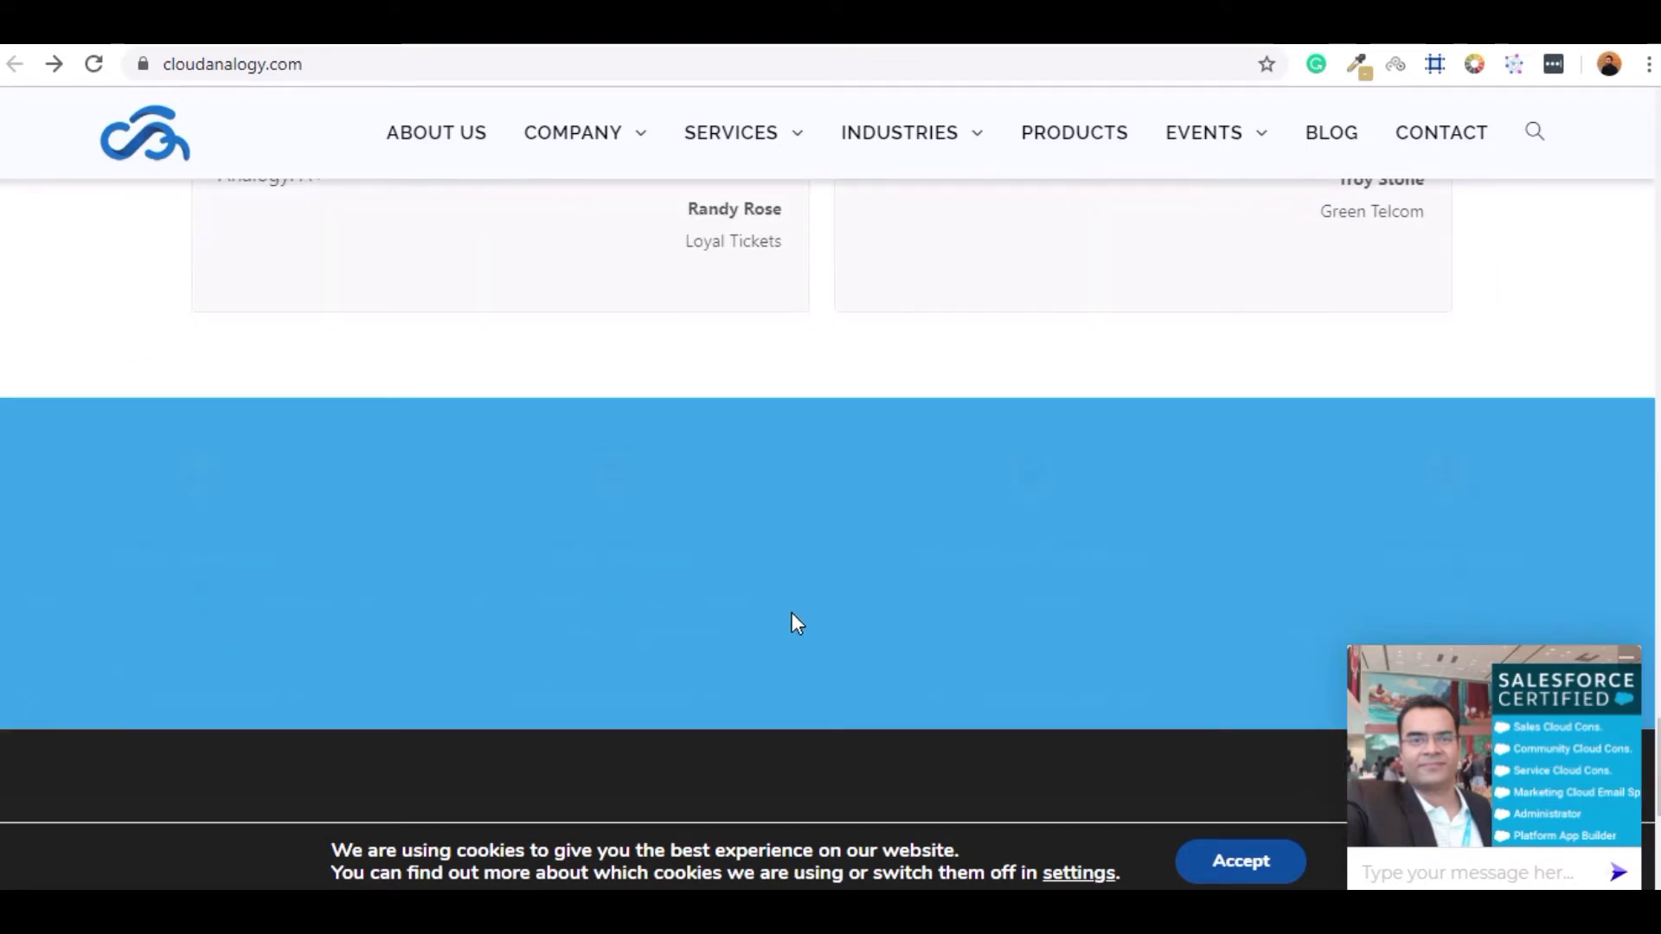
pyautogui.scroll(-5, 951, 578)
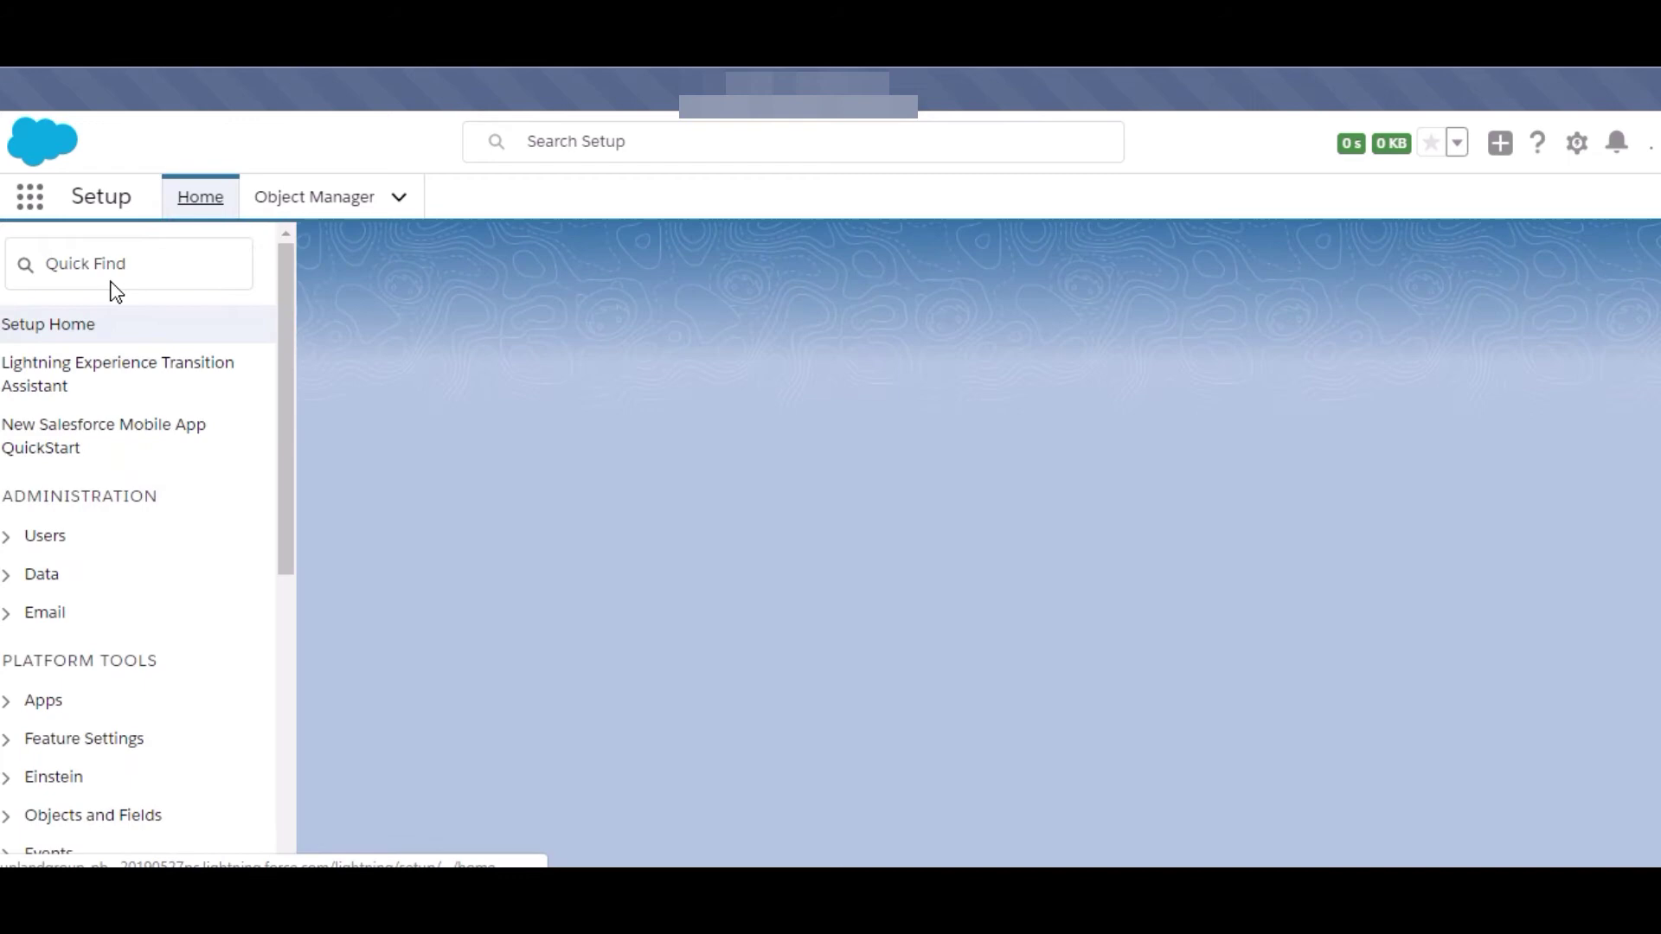
# Find Classic Email Templates with 'cla' and show the CA Folder templates
pyautogui.write('cla')
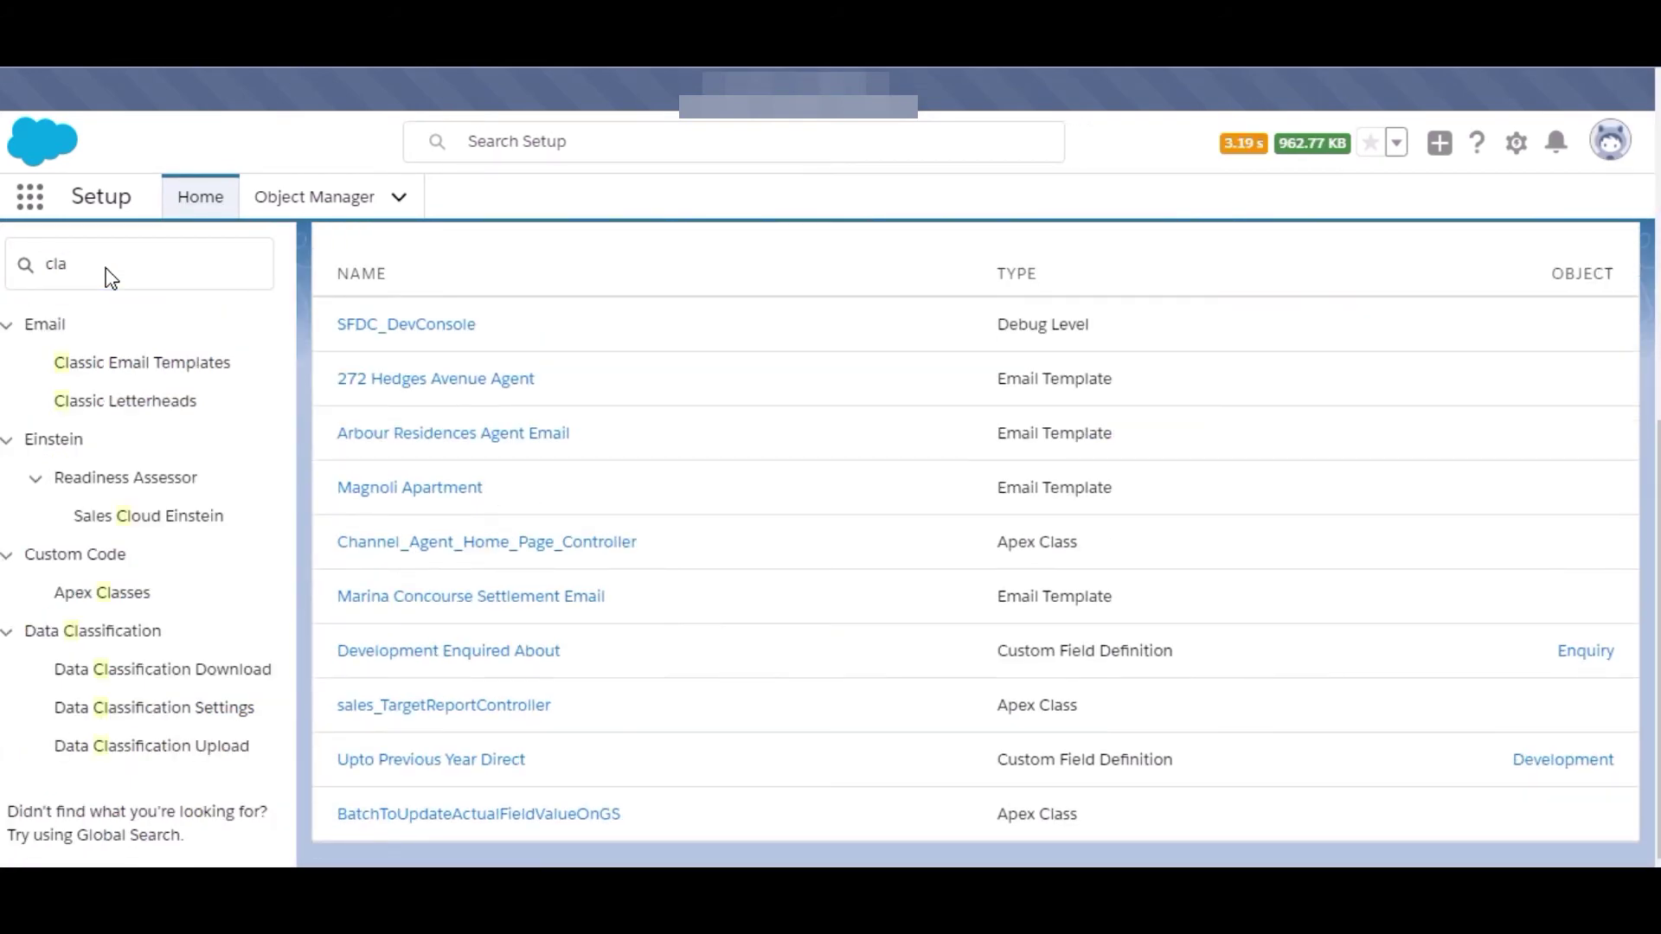
pyautogui.click(152, 365)
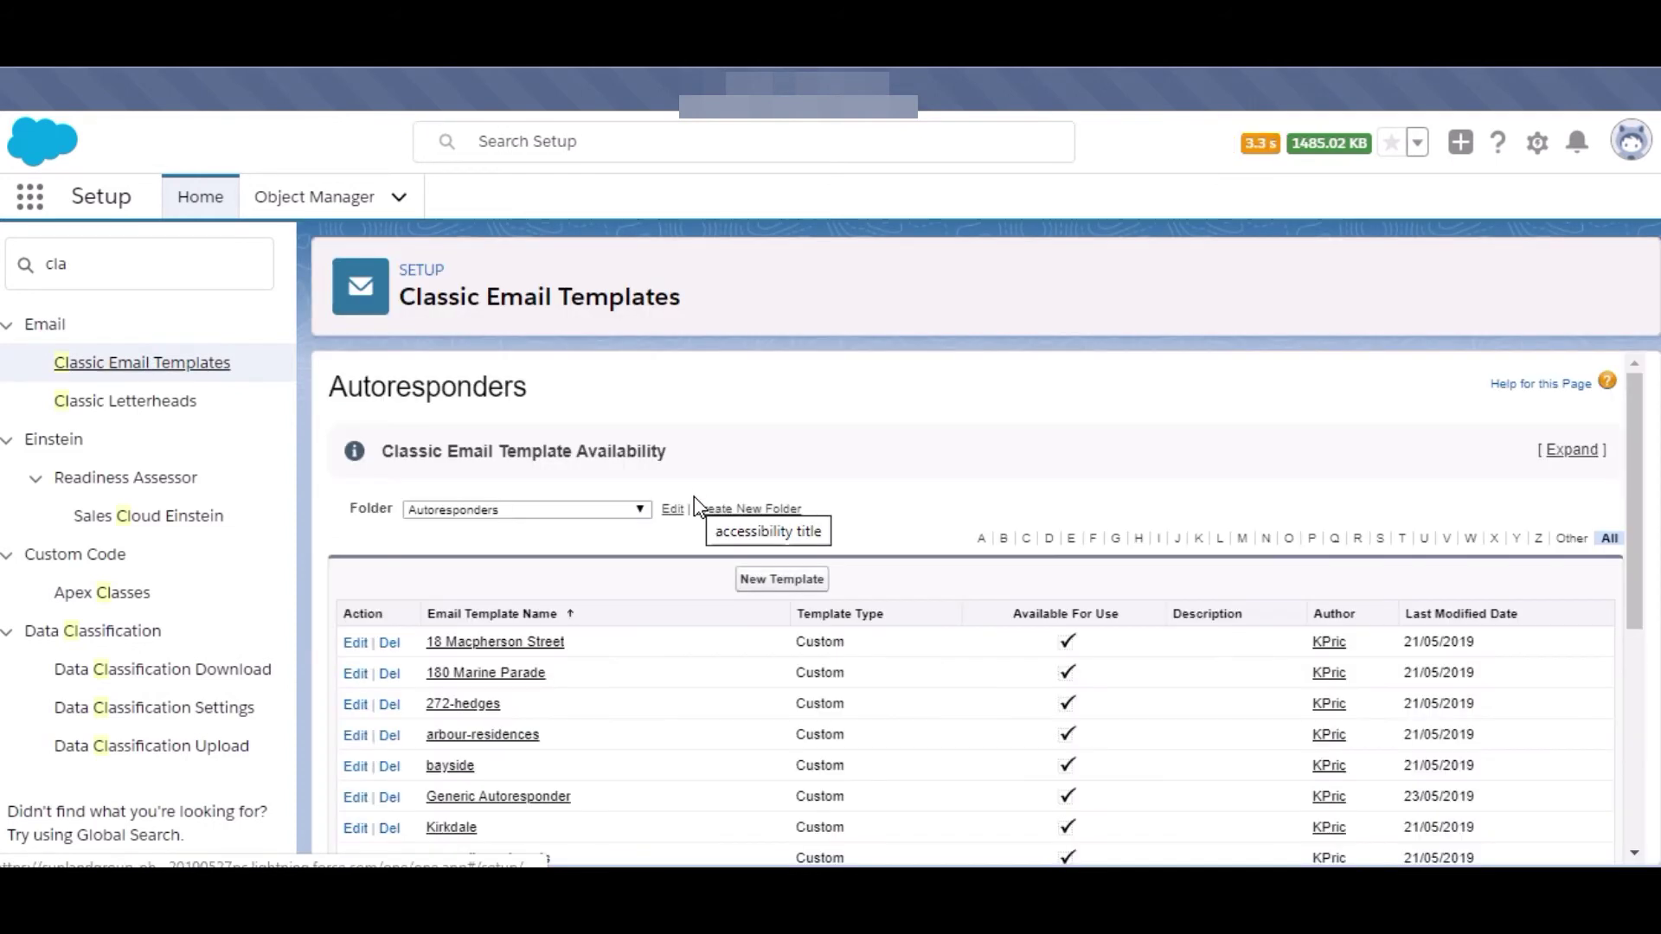
pyautogui.scroll(-3, 612, 571)
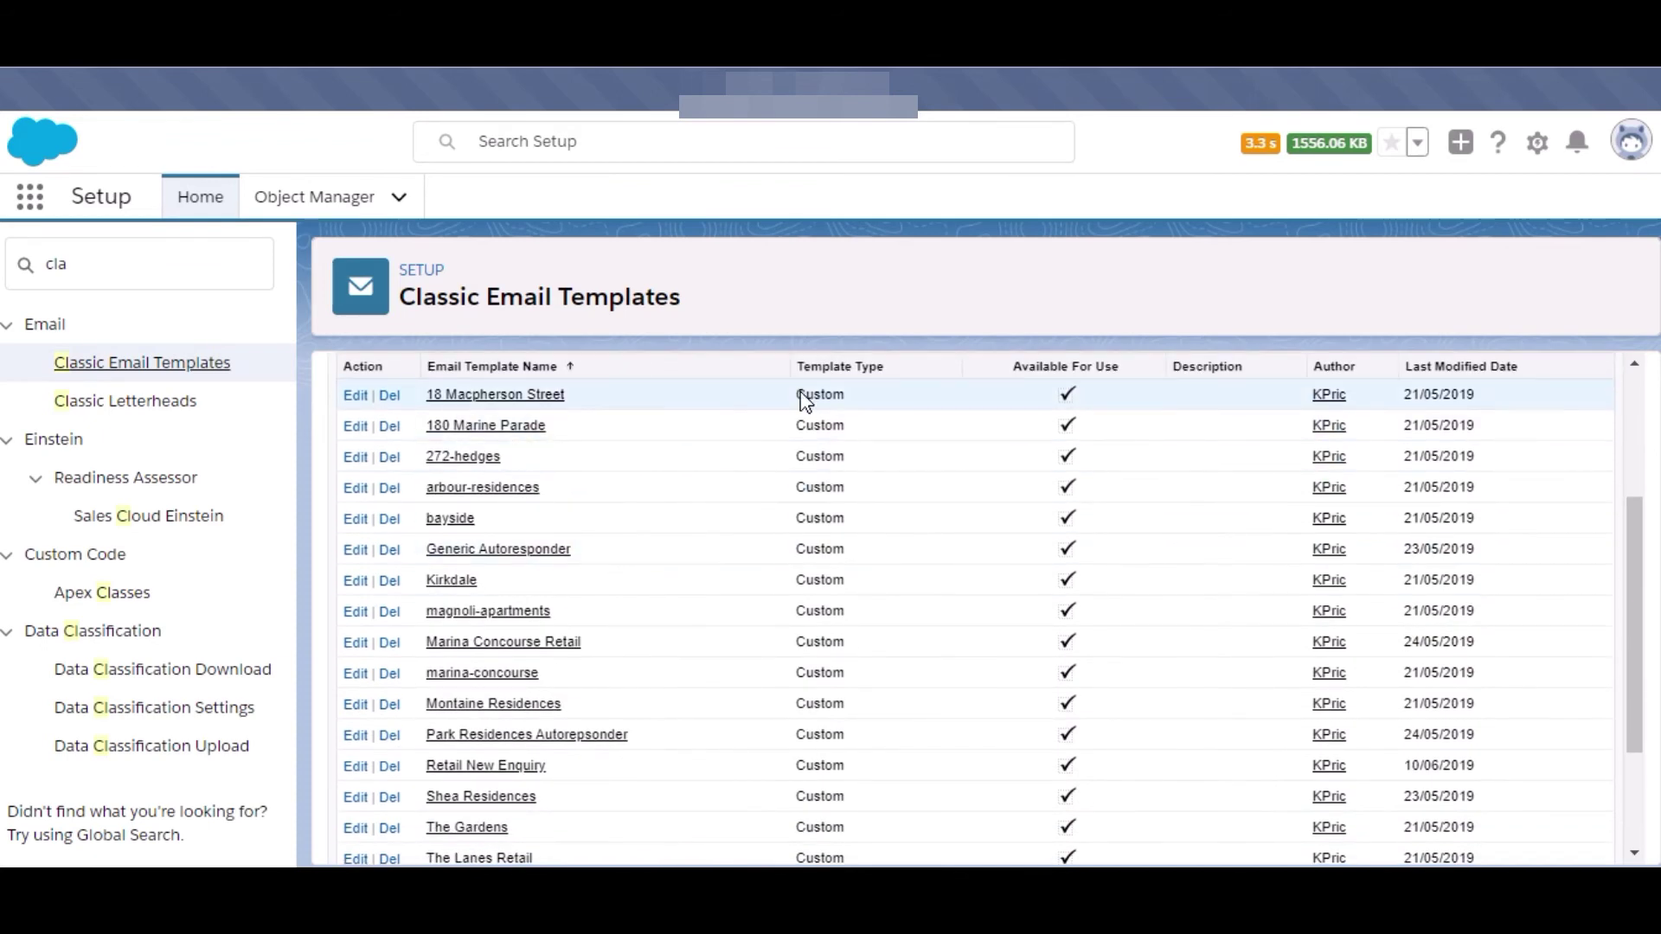
pyautogui.scroll(-3, 806, 402)
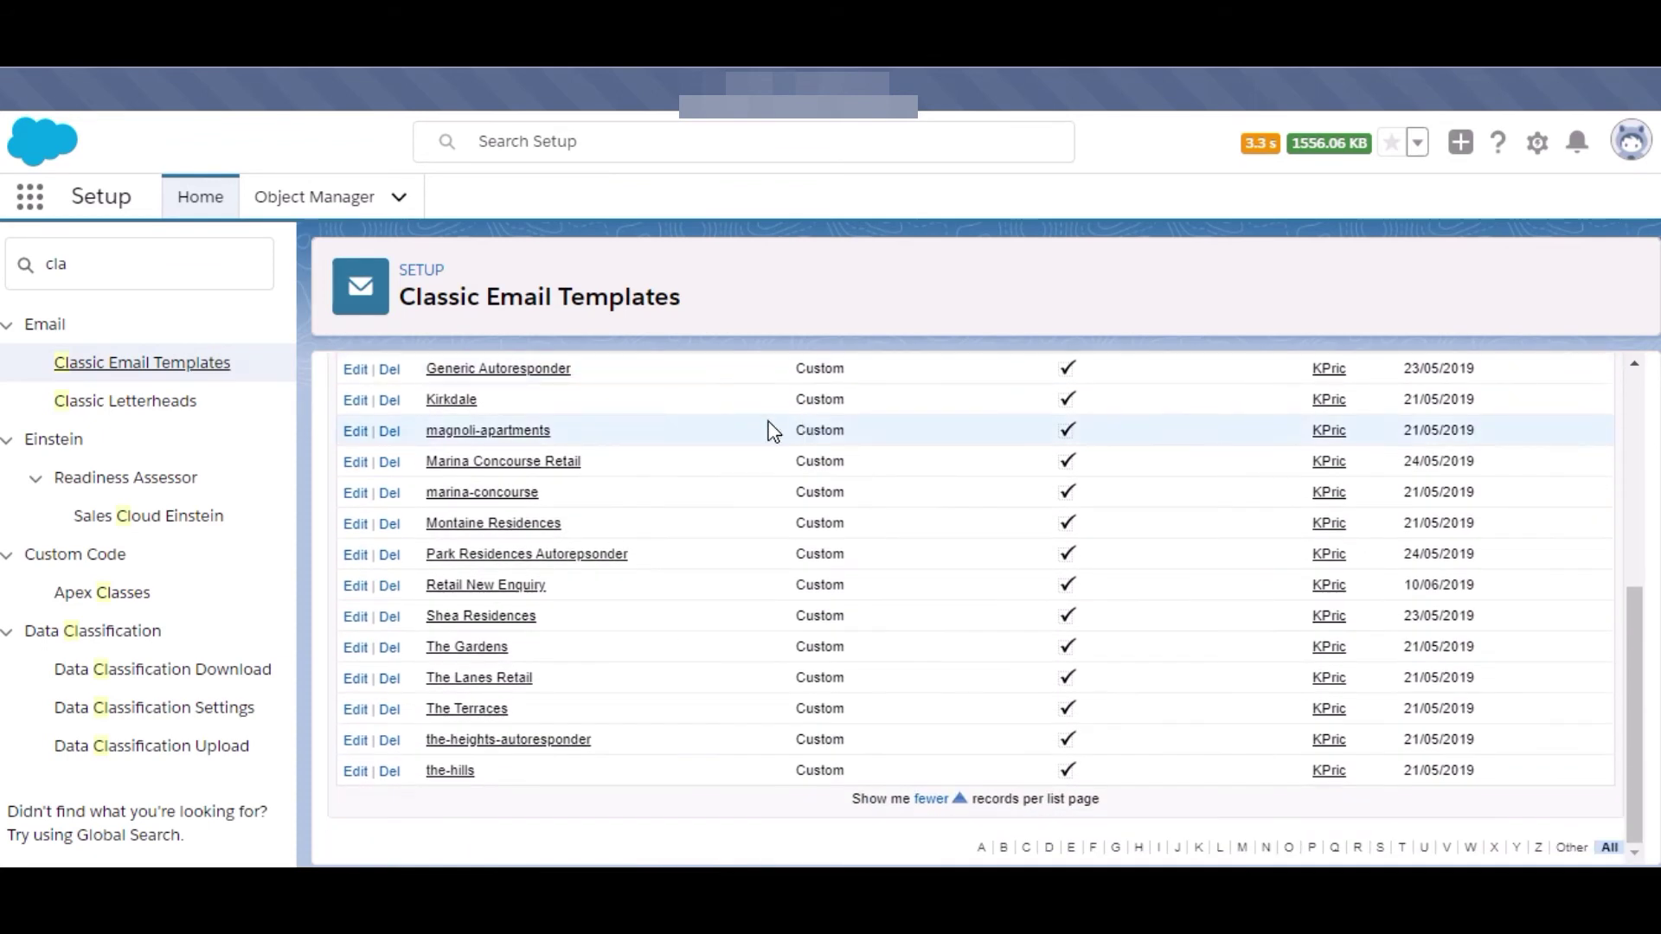
pyautogui.scroll(5, 774, 432)
pyautogui.click(475, 510)
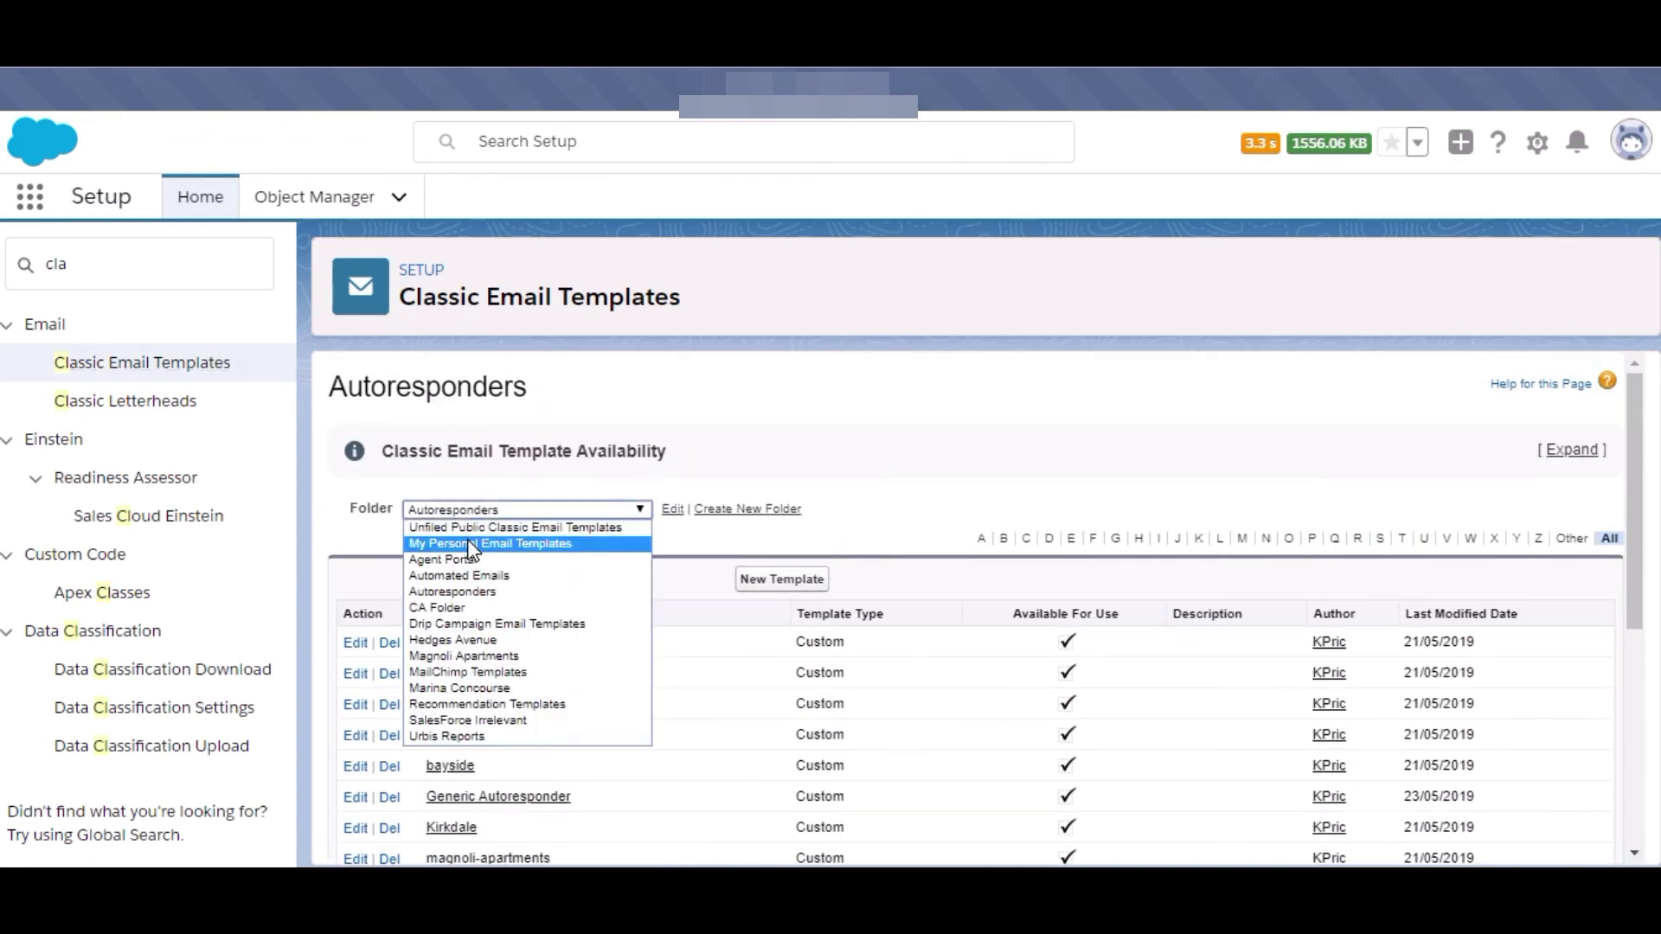
pyautogui.click(474, 610)
pyautogui.scroll(-5, 844, 615)
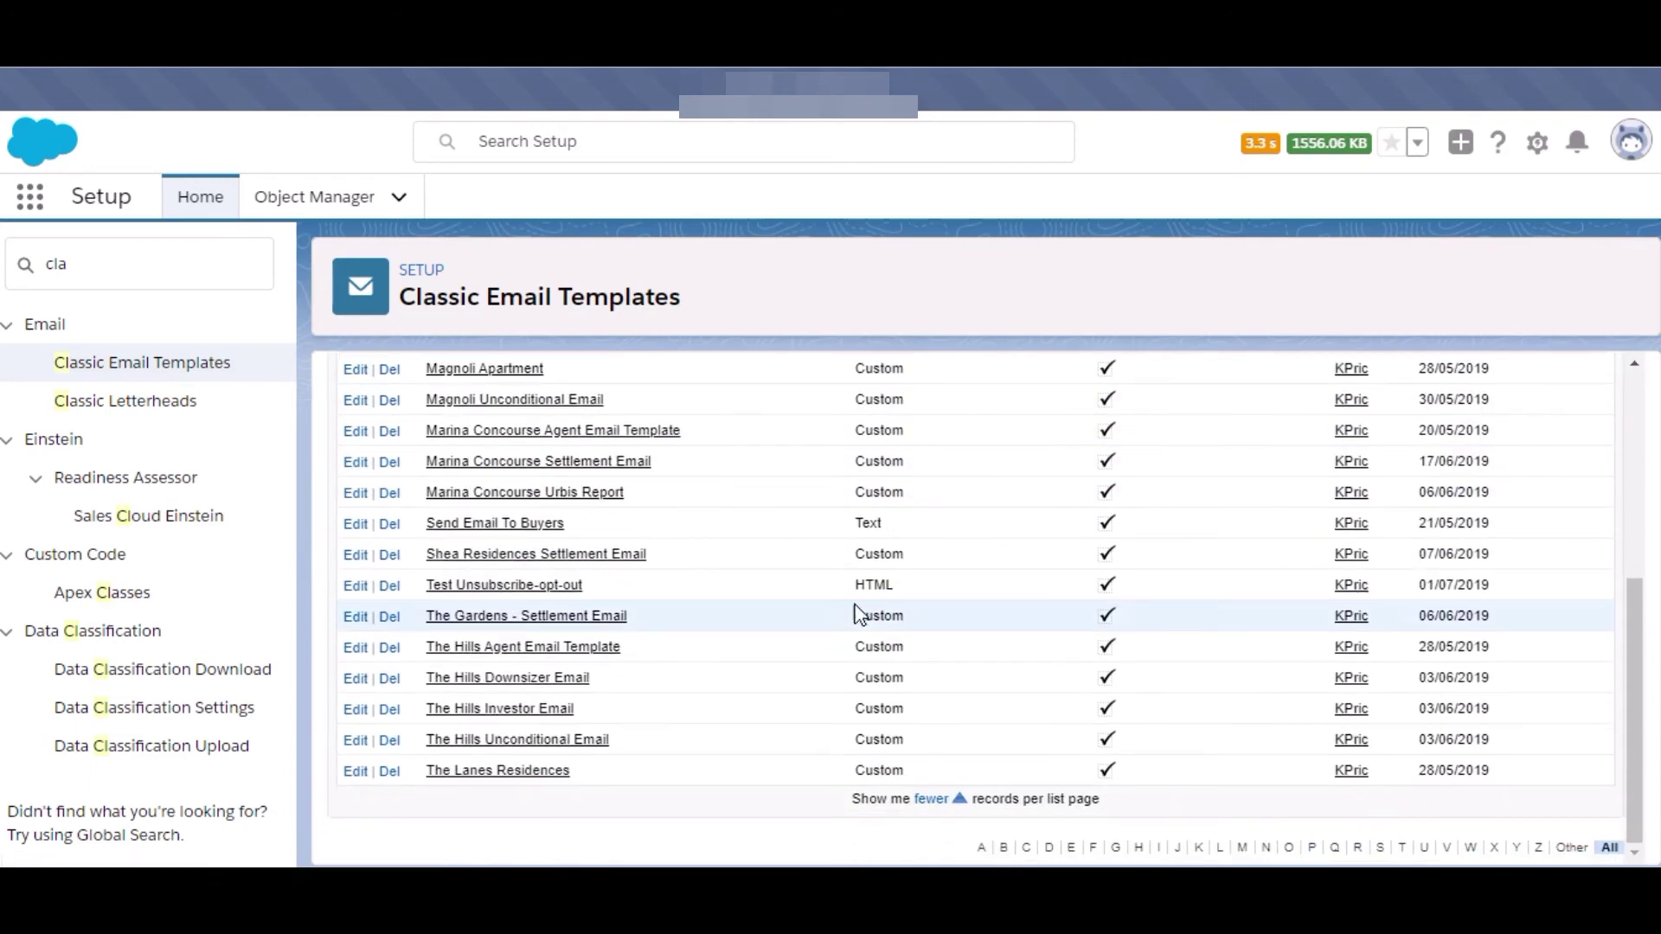
pyautogui.scroll(5, 834, 679)
# Browse the Magnoli Apartments, Marina Concourse, Automated Emails and Agent Portal template folders
pyautogui.click(547, 510)
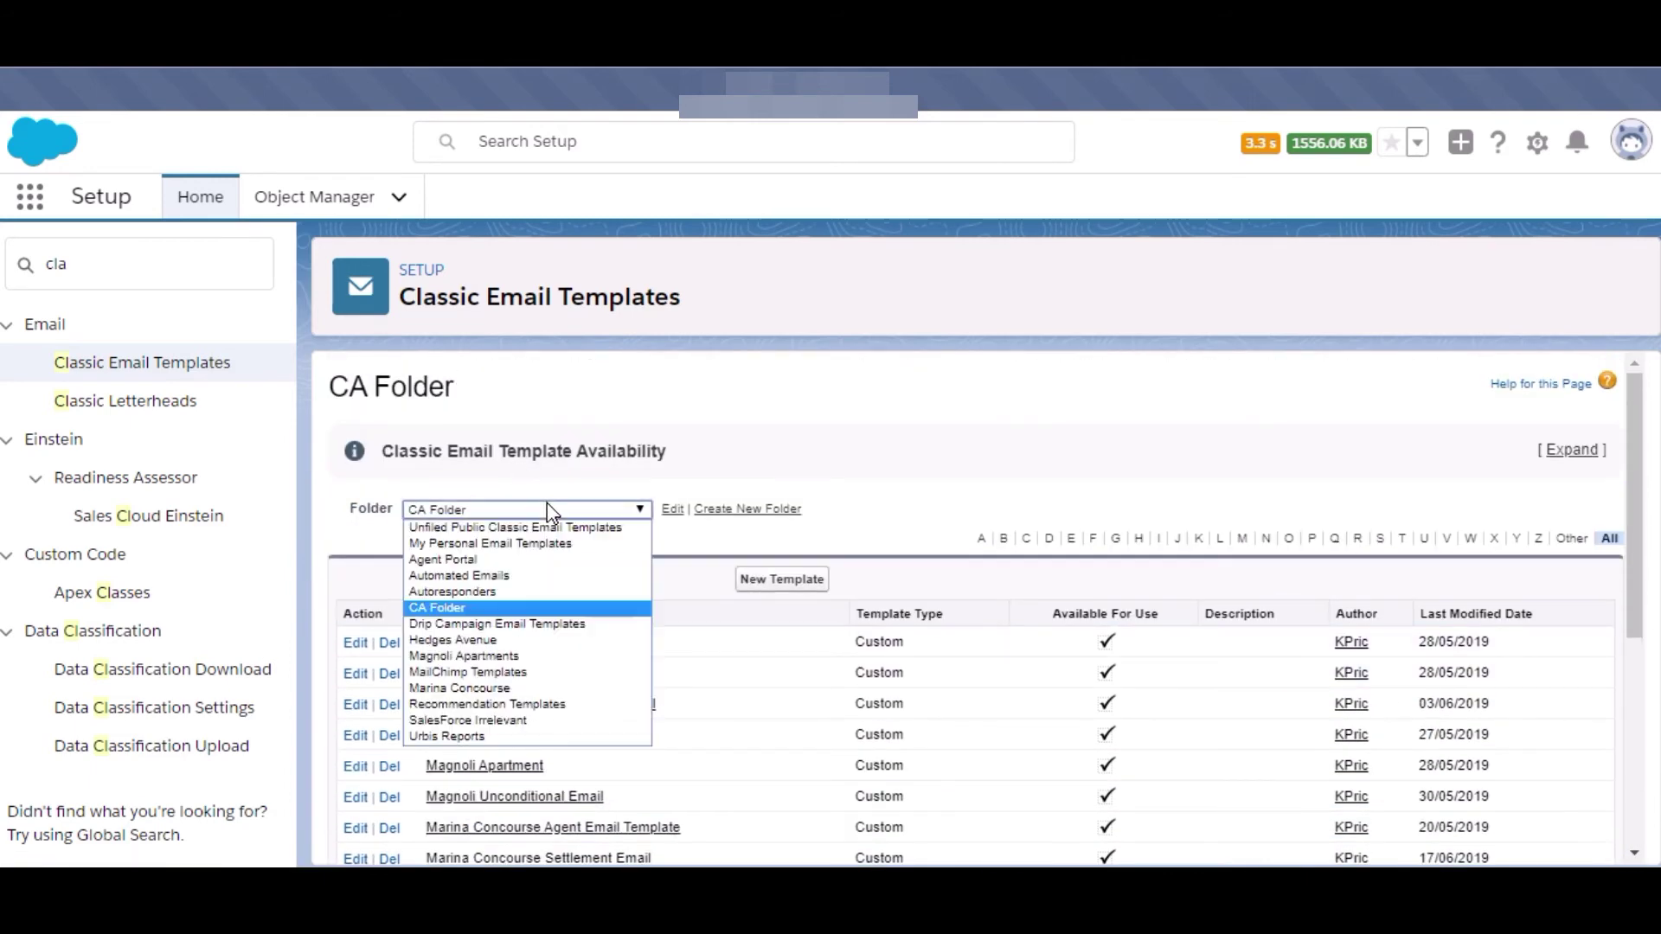
pyautogui.click(545, 656)
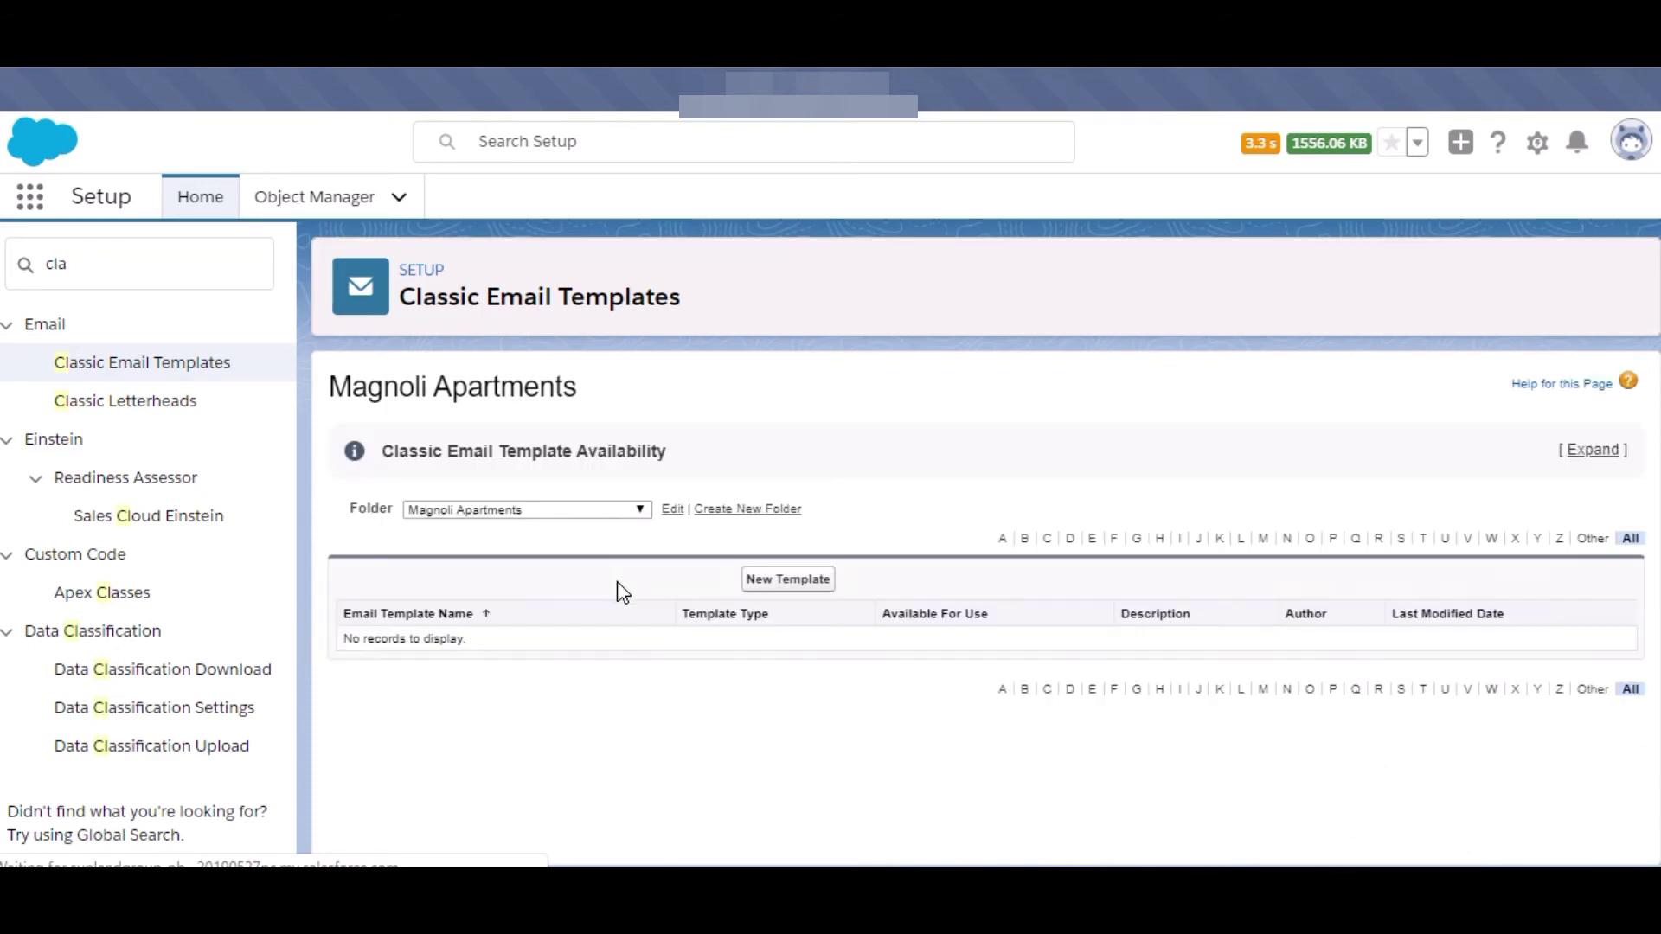
pyautogui.click(547, 512)
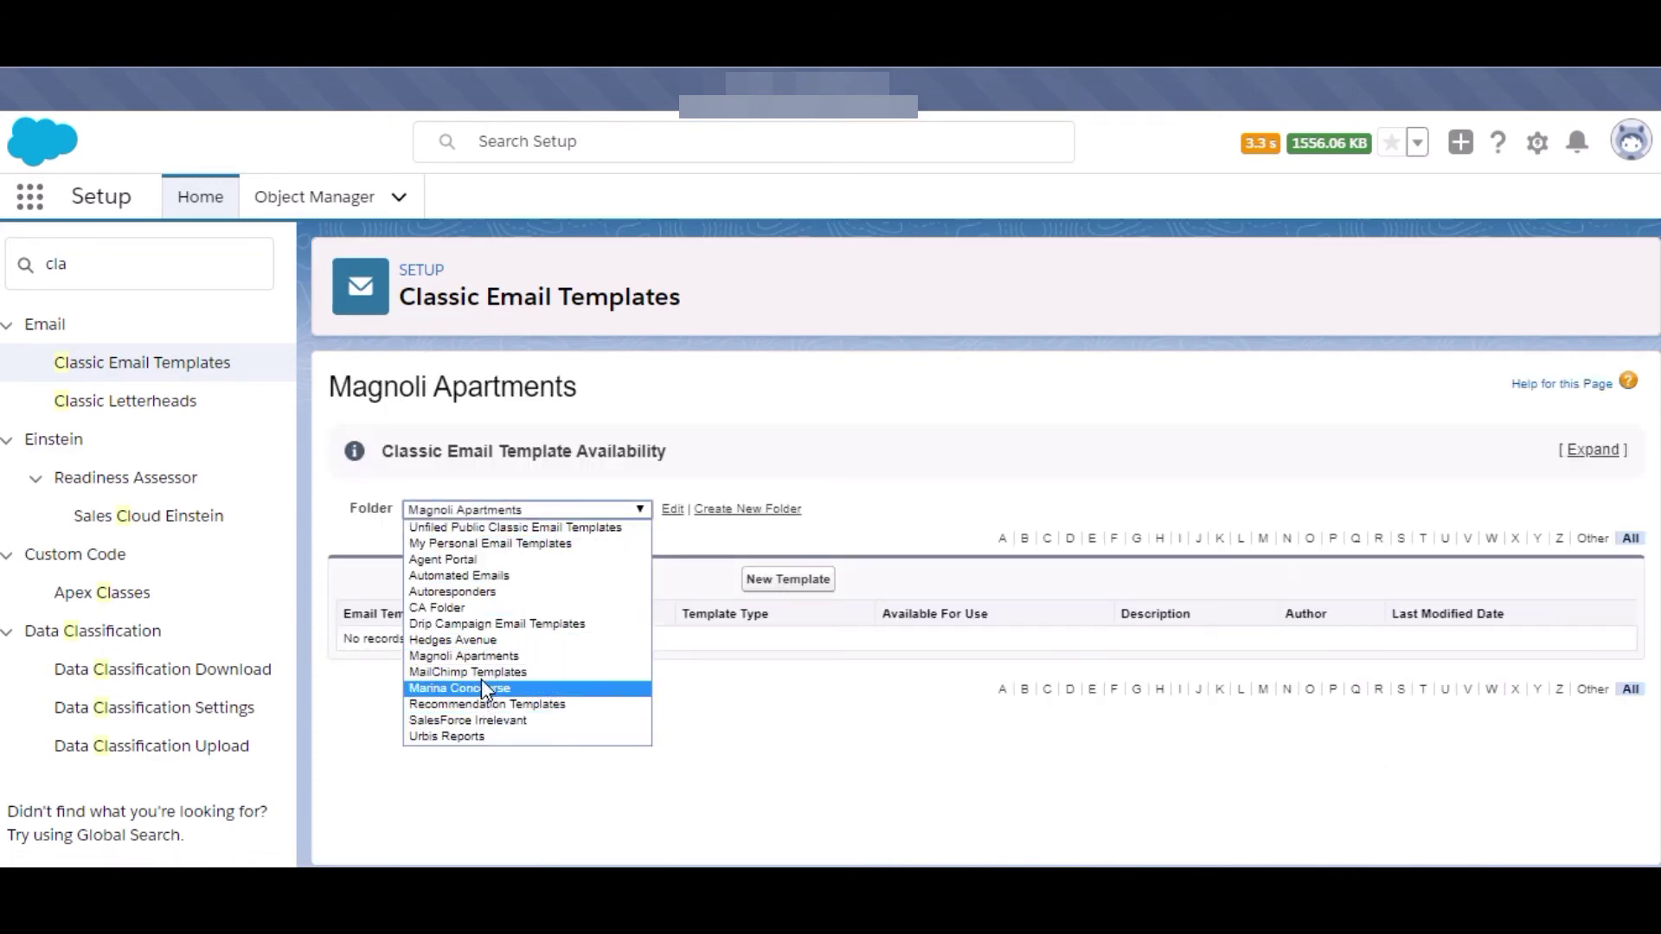
pyautogui.click(481, 688)
pyautogui.click(526, 510)
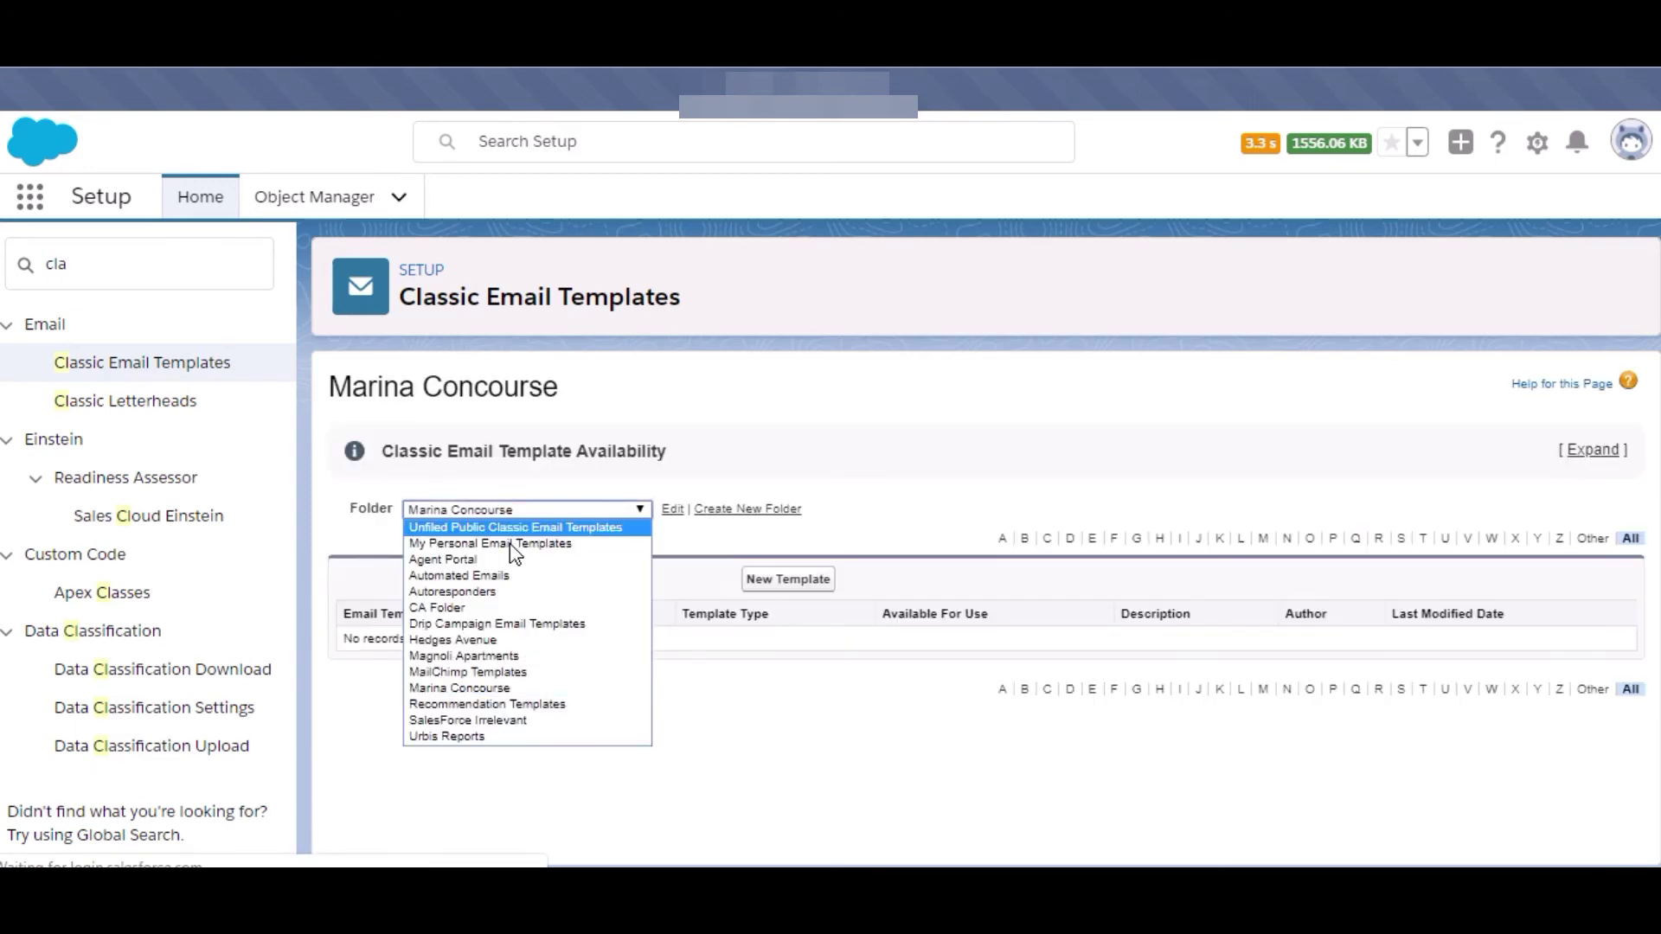
pyautogui.click(484, 575)
pyautogui.click(504, 510)
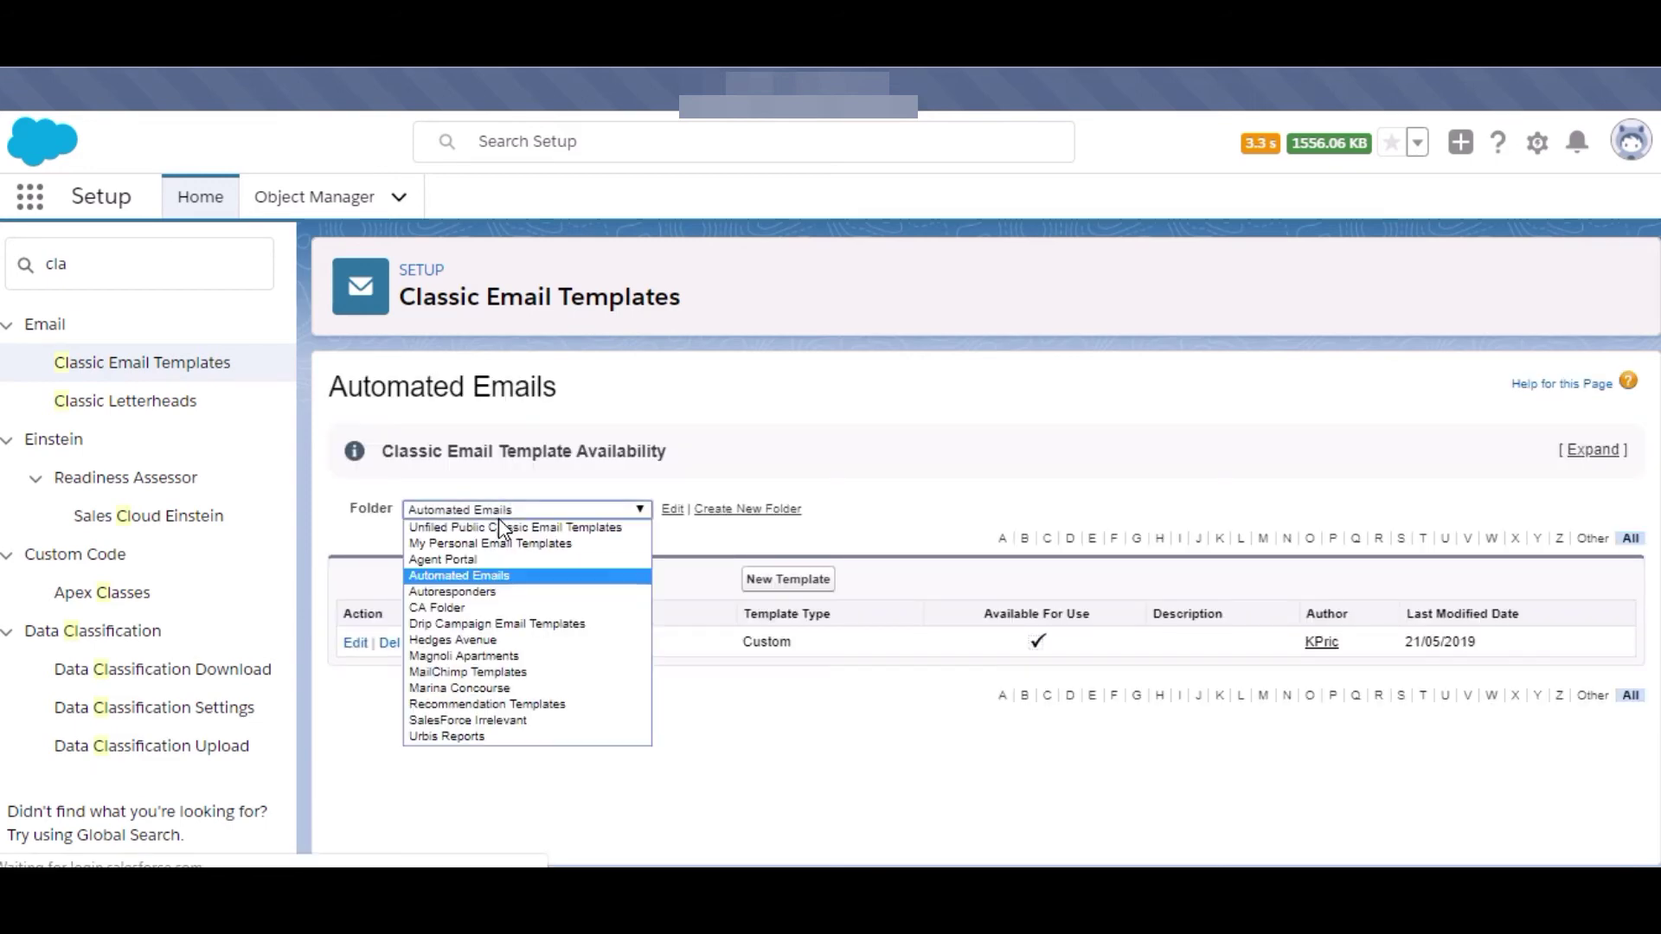
pyautogui.click(486, 556)
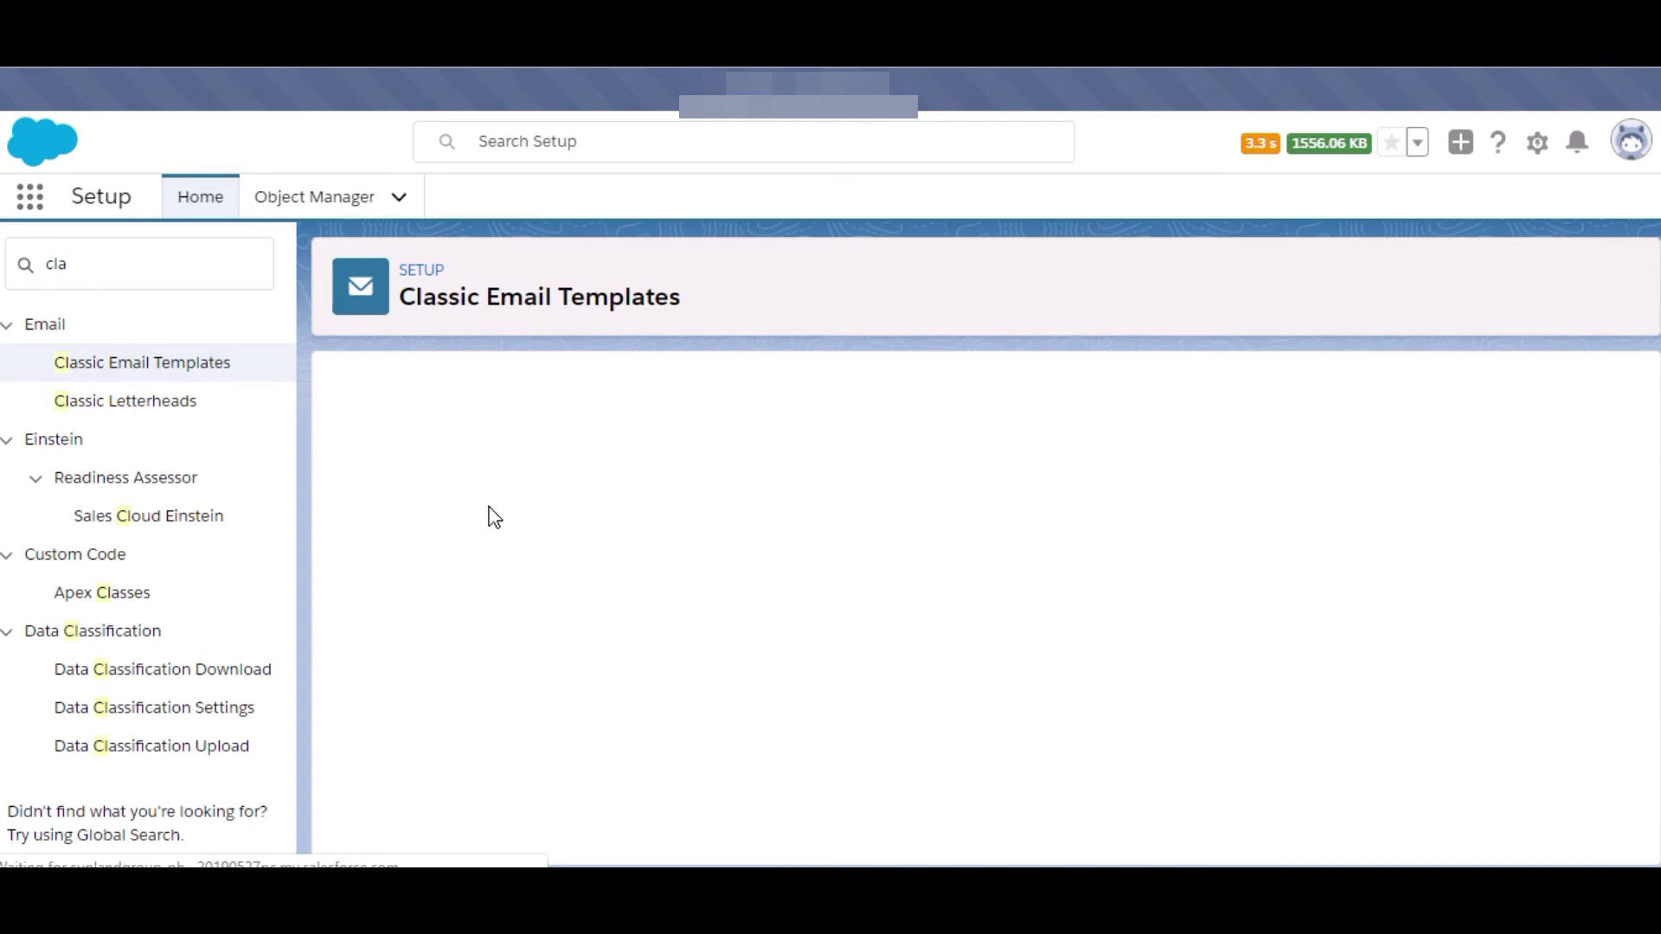
# Switch the folder back to CA Folder and review its templates
pyautogui.click(489, 512)
pyautogui.click(472, 600)
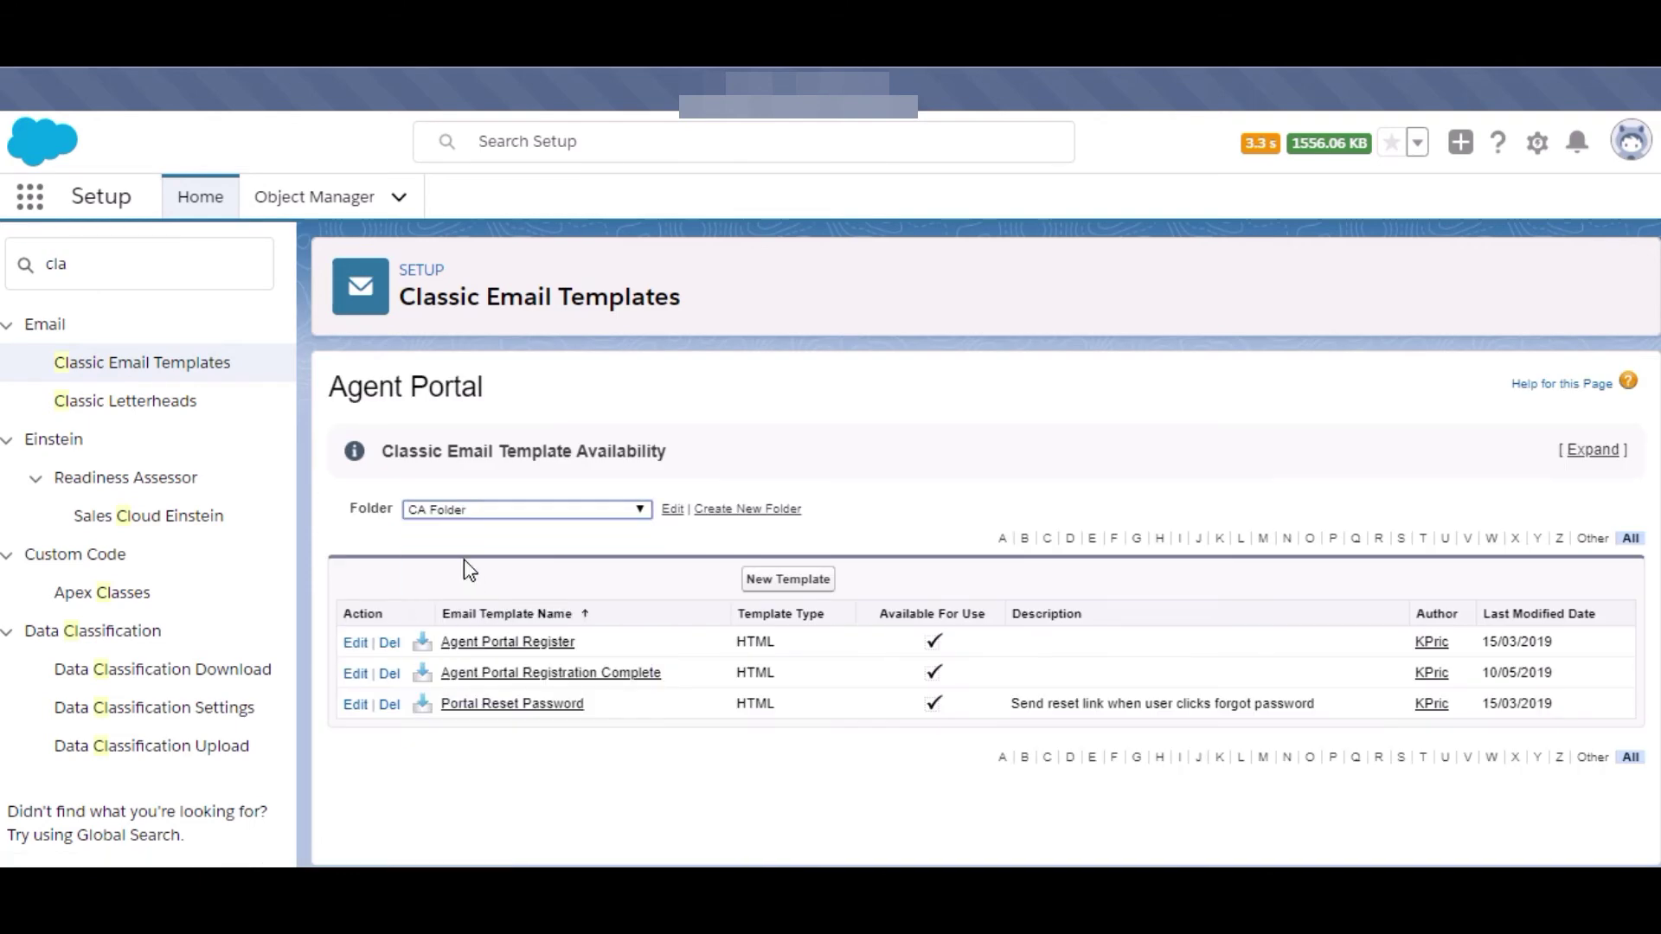
pyautogui.scroll(-5, 575, 630)
pyautogui.scroll(6, 504, 564)
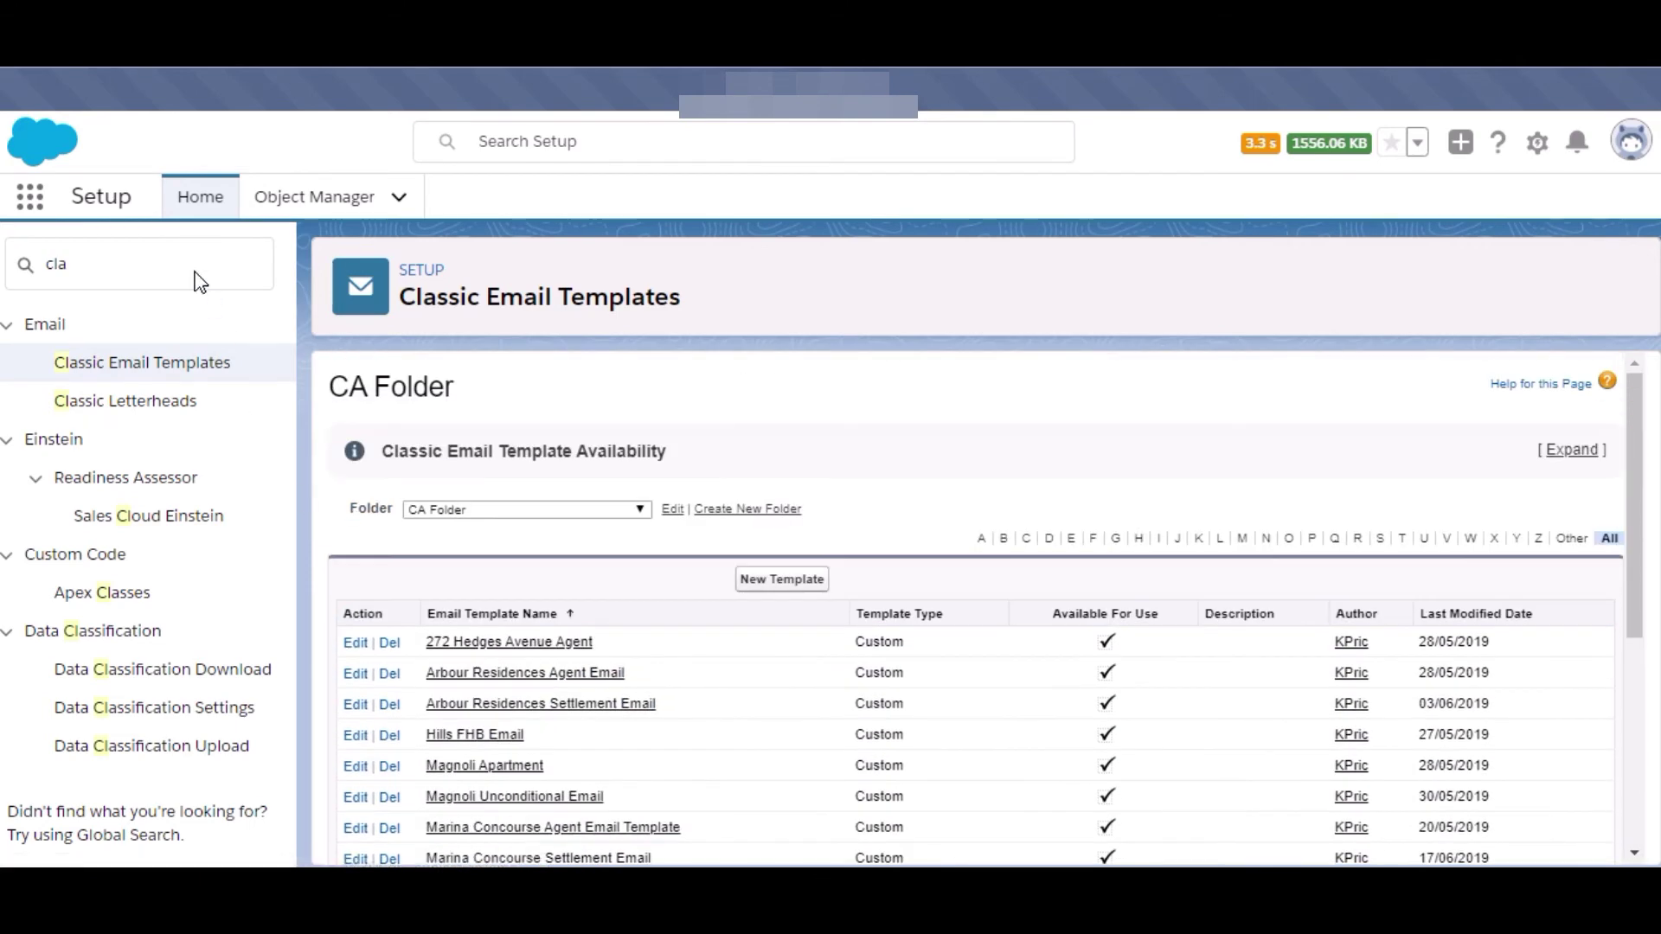
pyautogui.click(200, 281)
pyautogui.hotkey('ctrl', 'a')
pyautogui.write('wo')
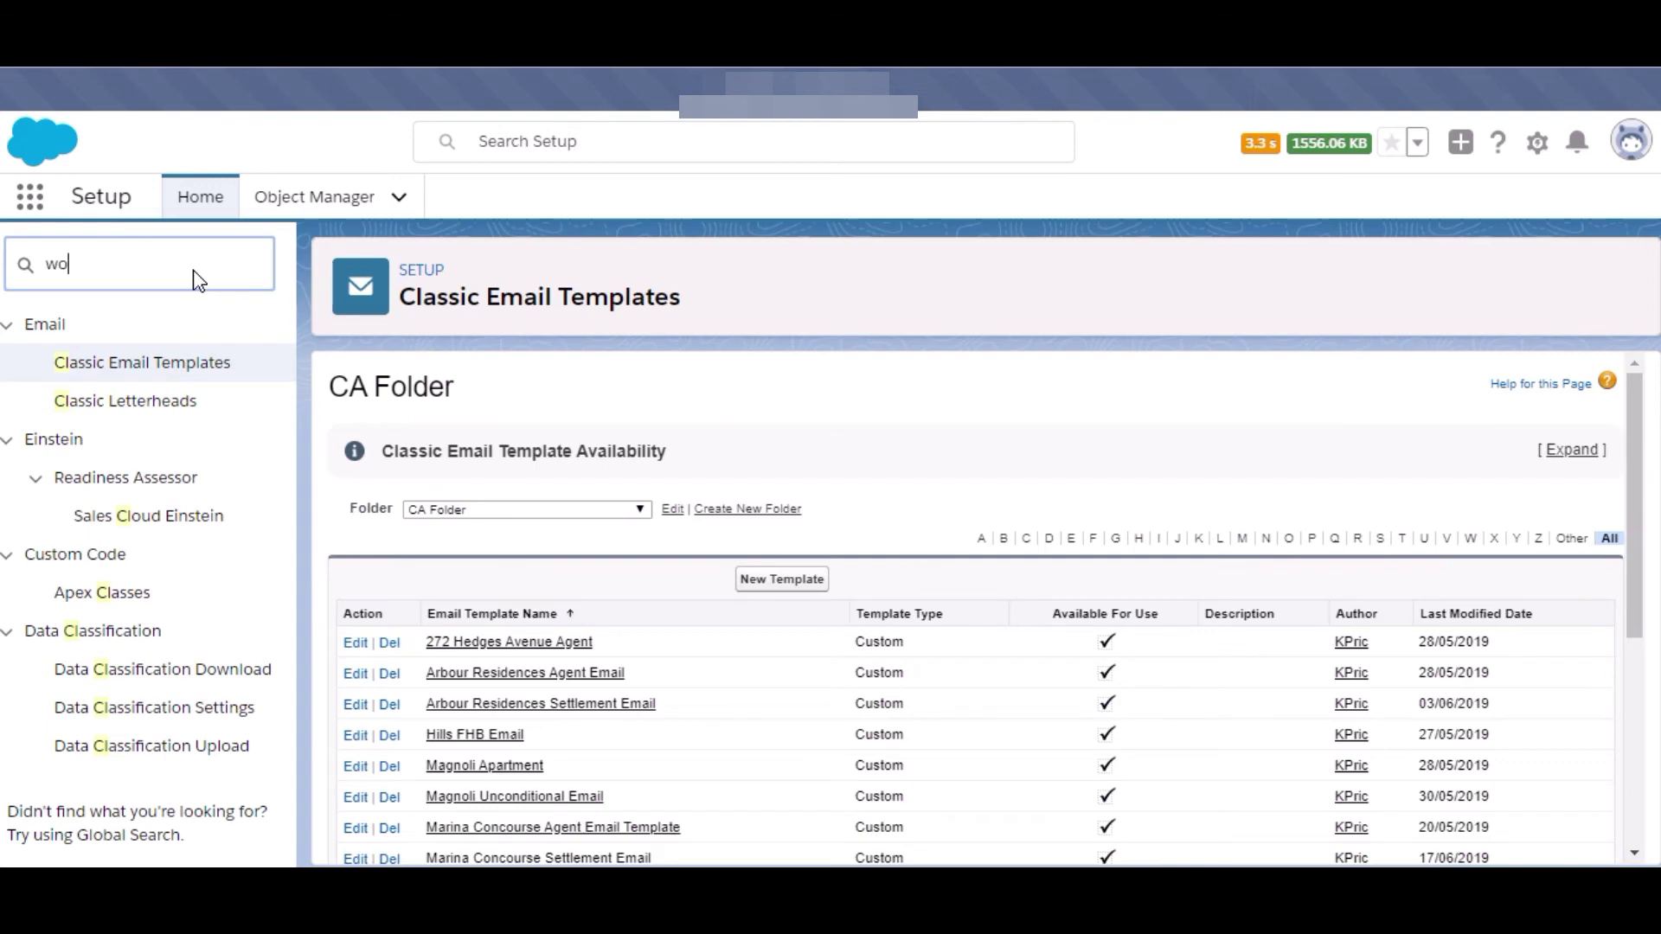
pyautogui.write('rkl')
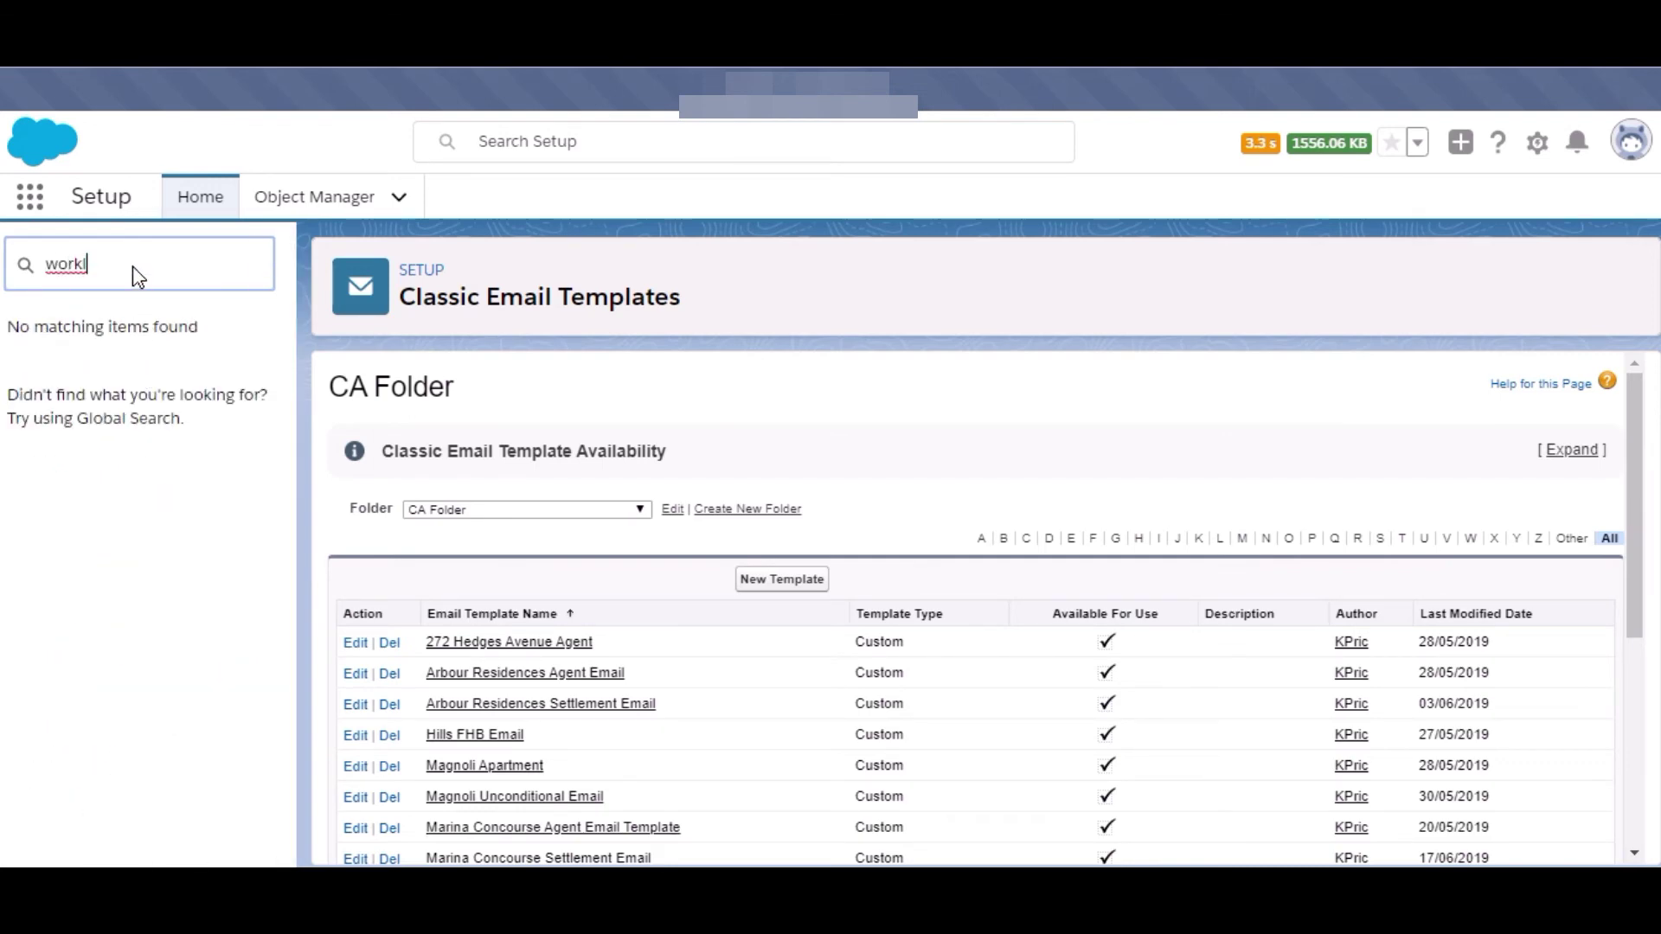
pyautogui.press('BackSpace')
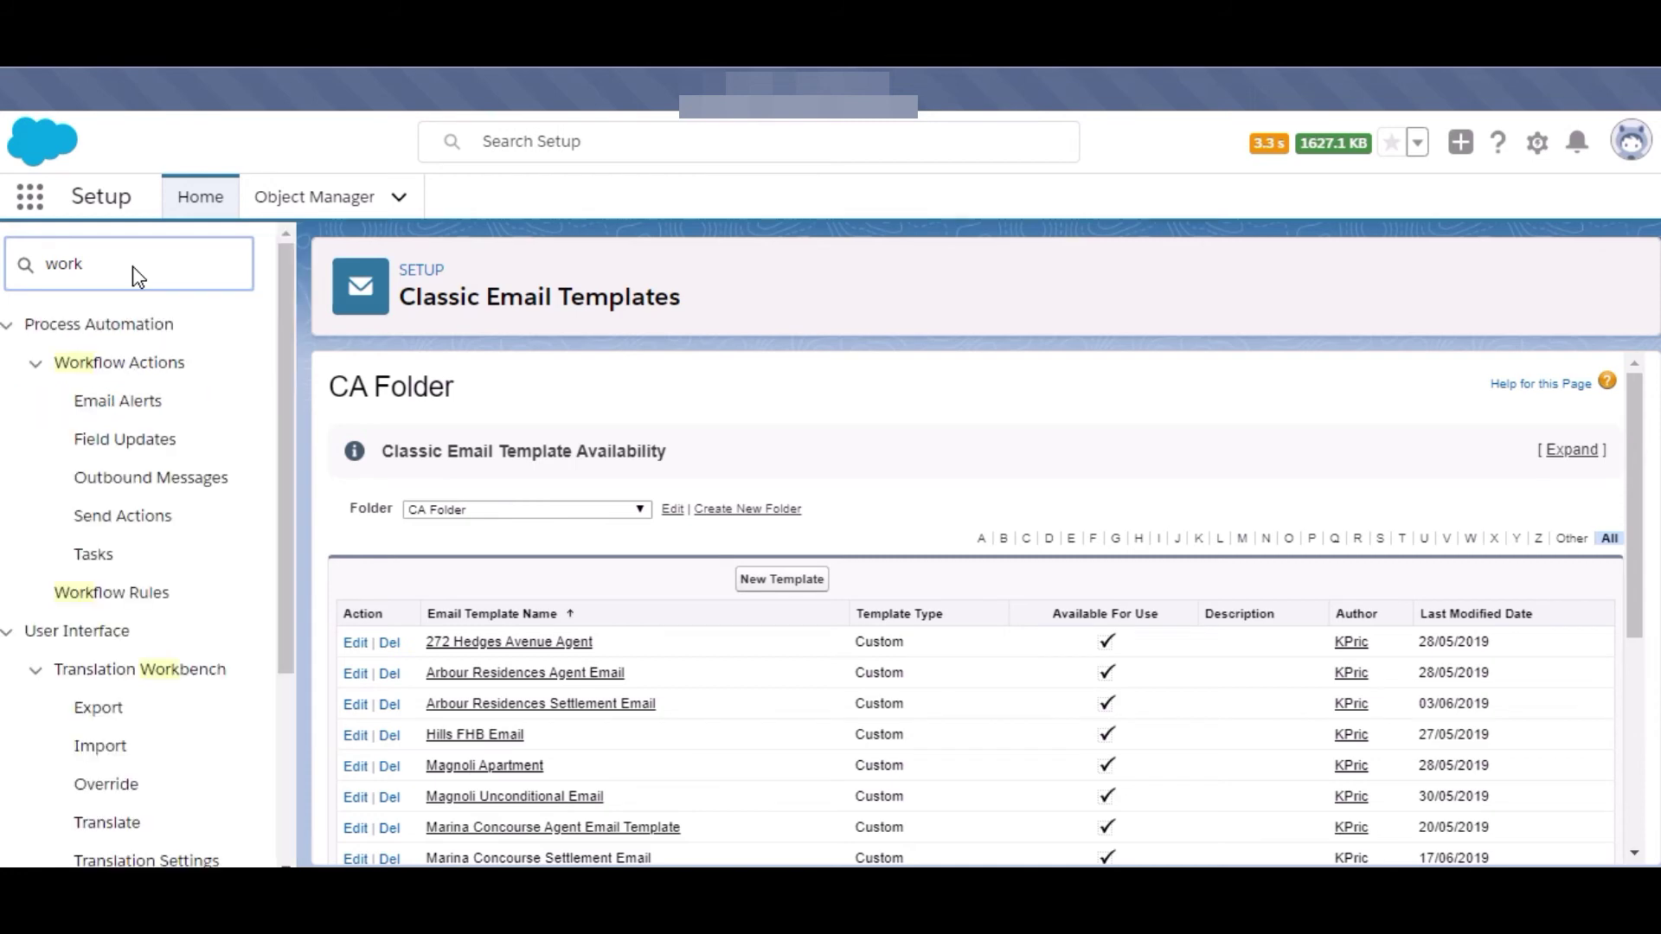
pyautogui.click(99, 603)
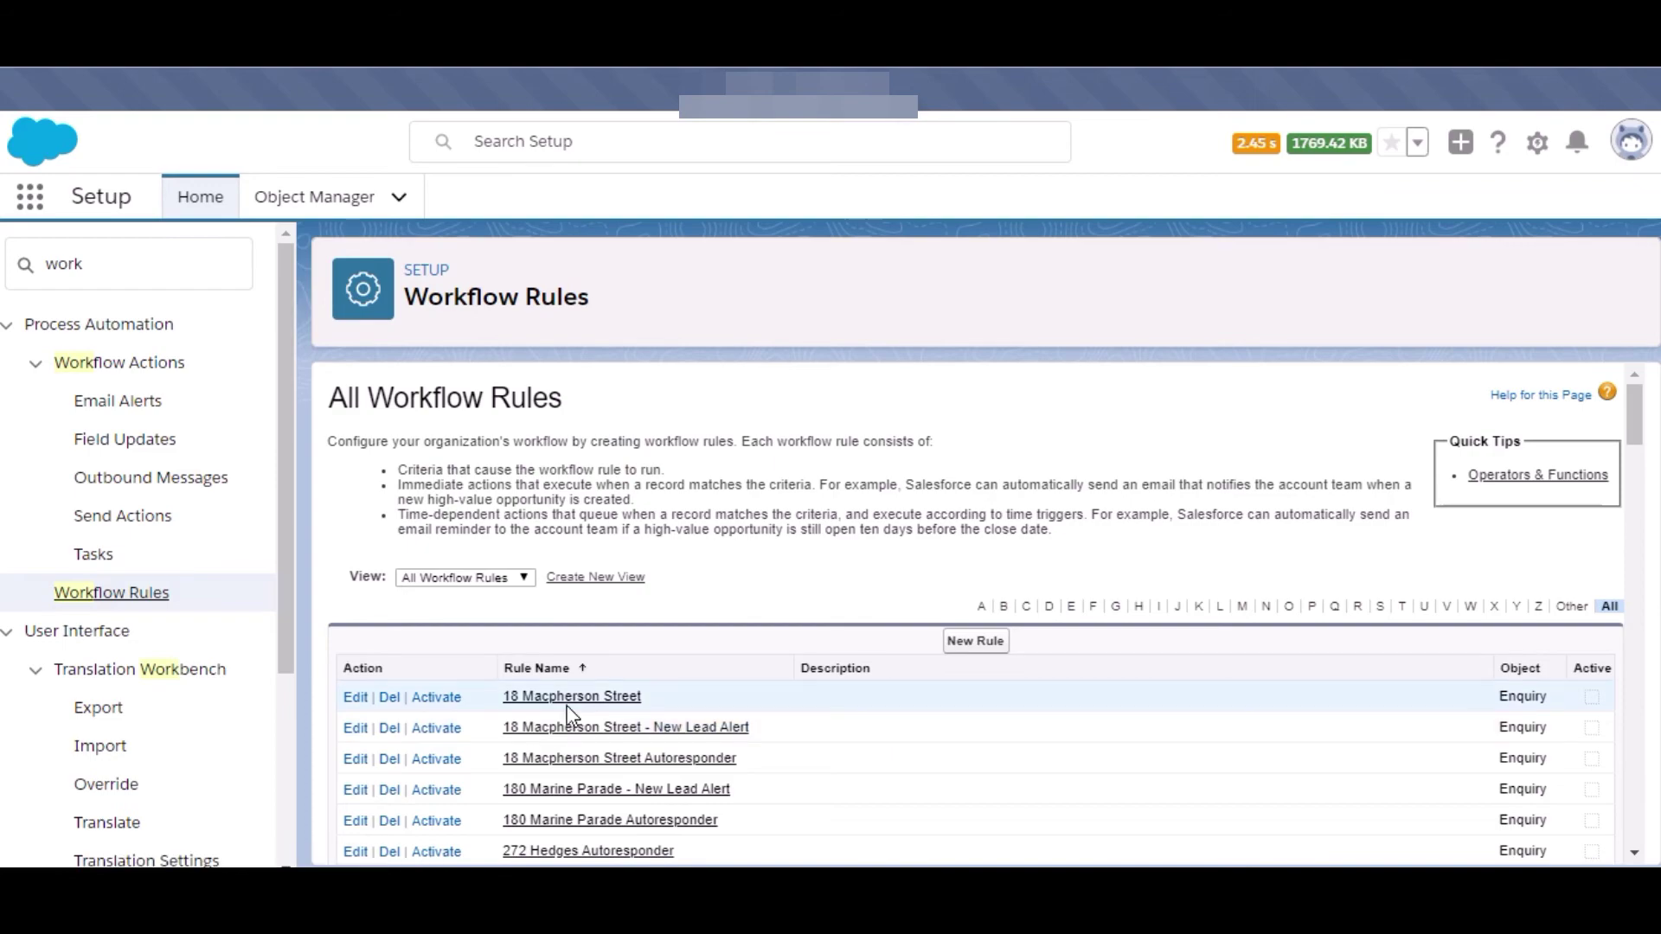
pyautogui.scroll(-15, 571, 715)
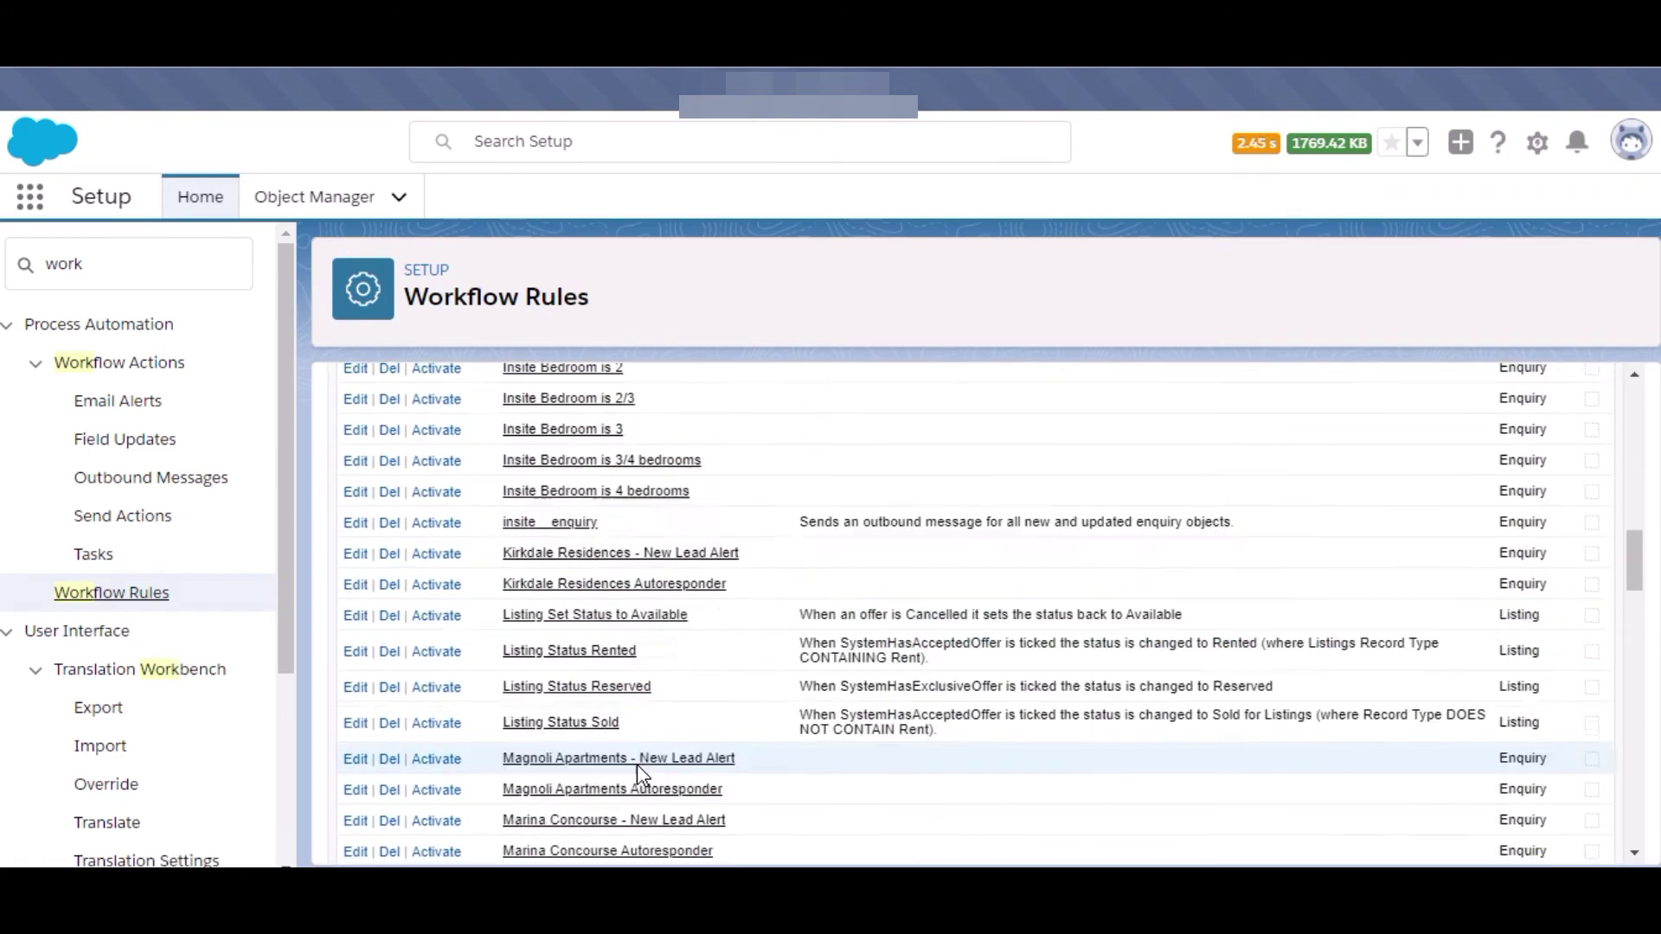
pyautogui.scroll(-20, 631, 753)
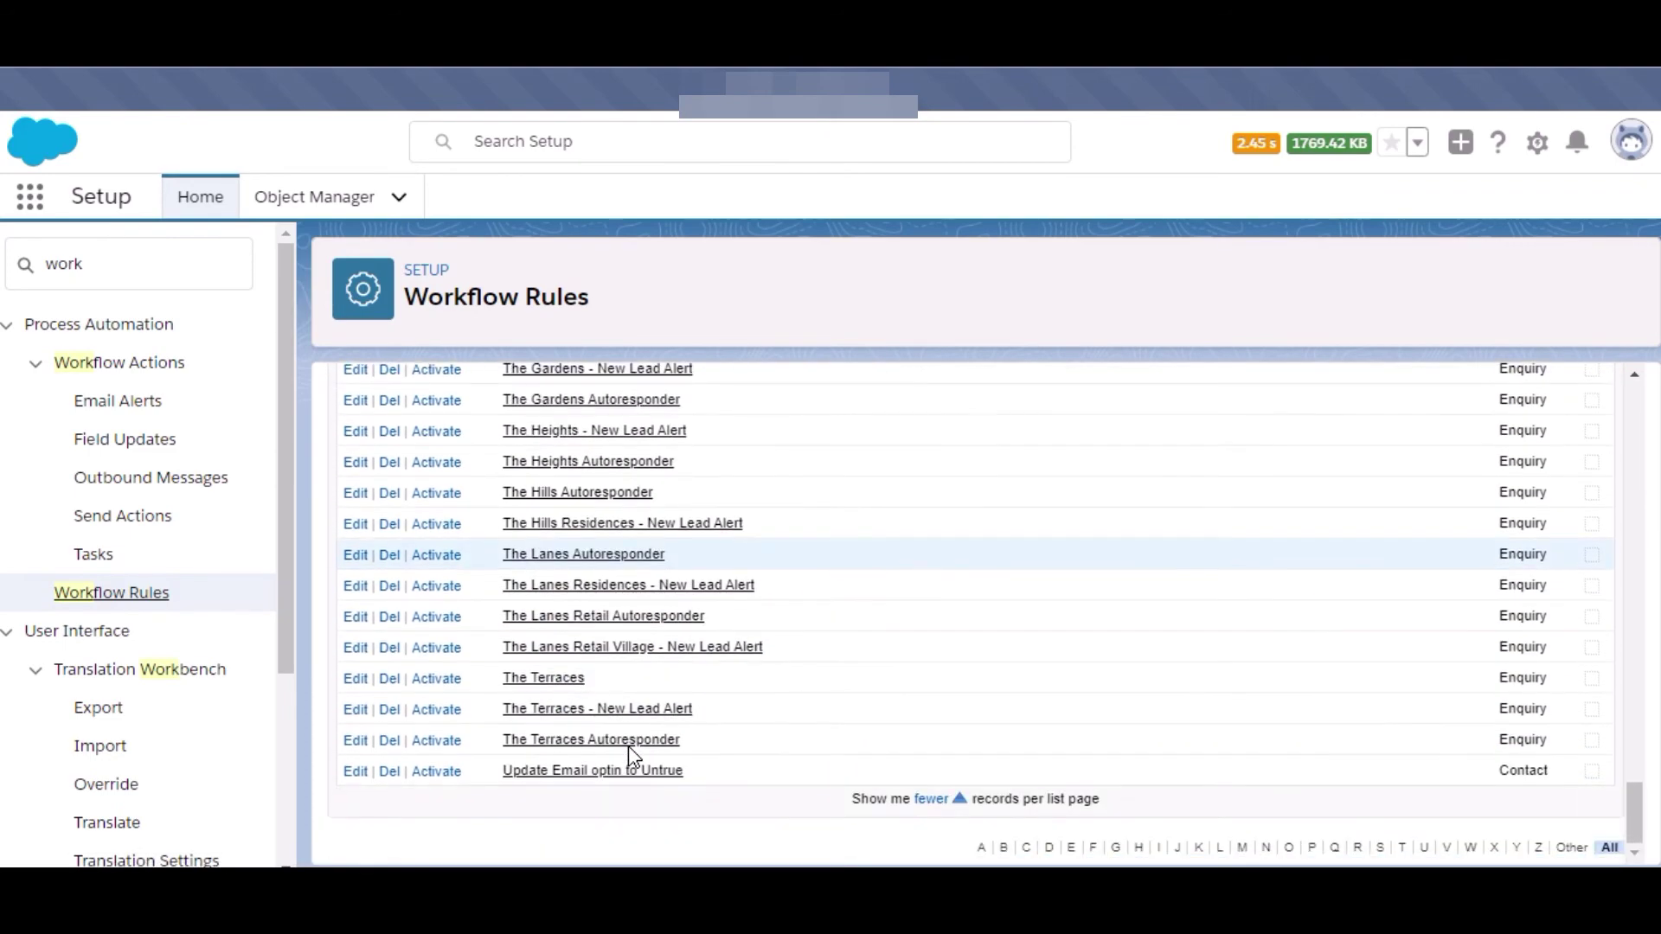
pyautogui.scroll(20, 628, 746)
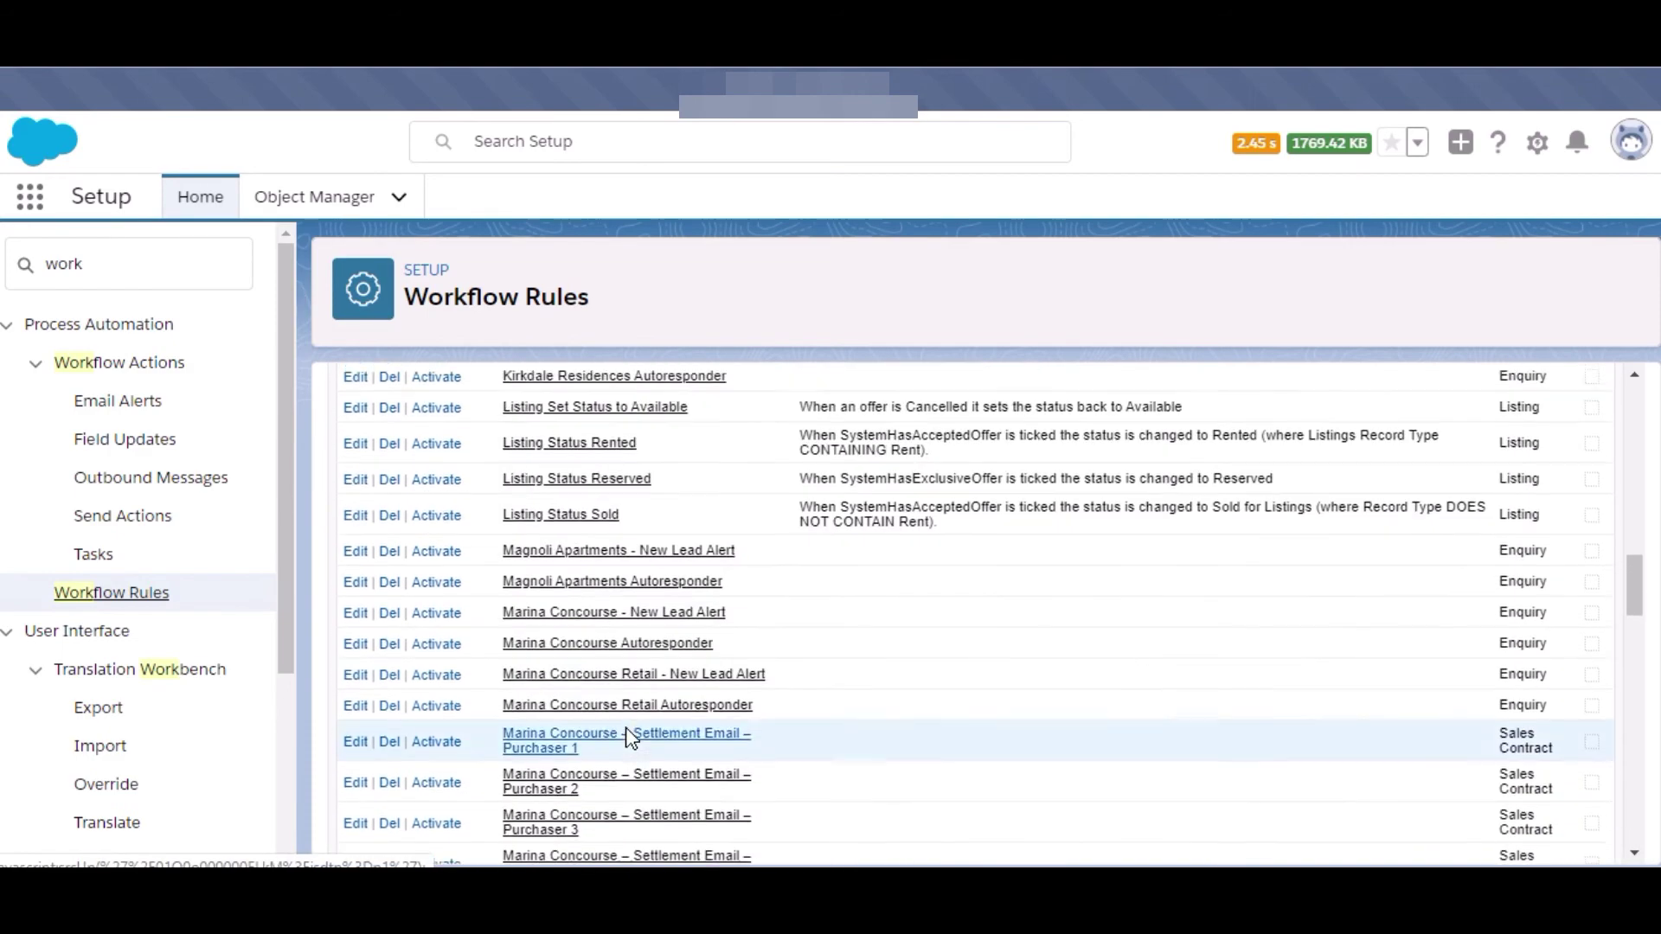
pyautogui.scroll(15, 628, 739)
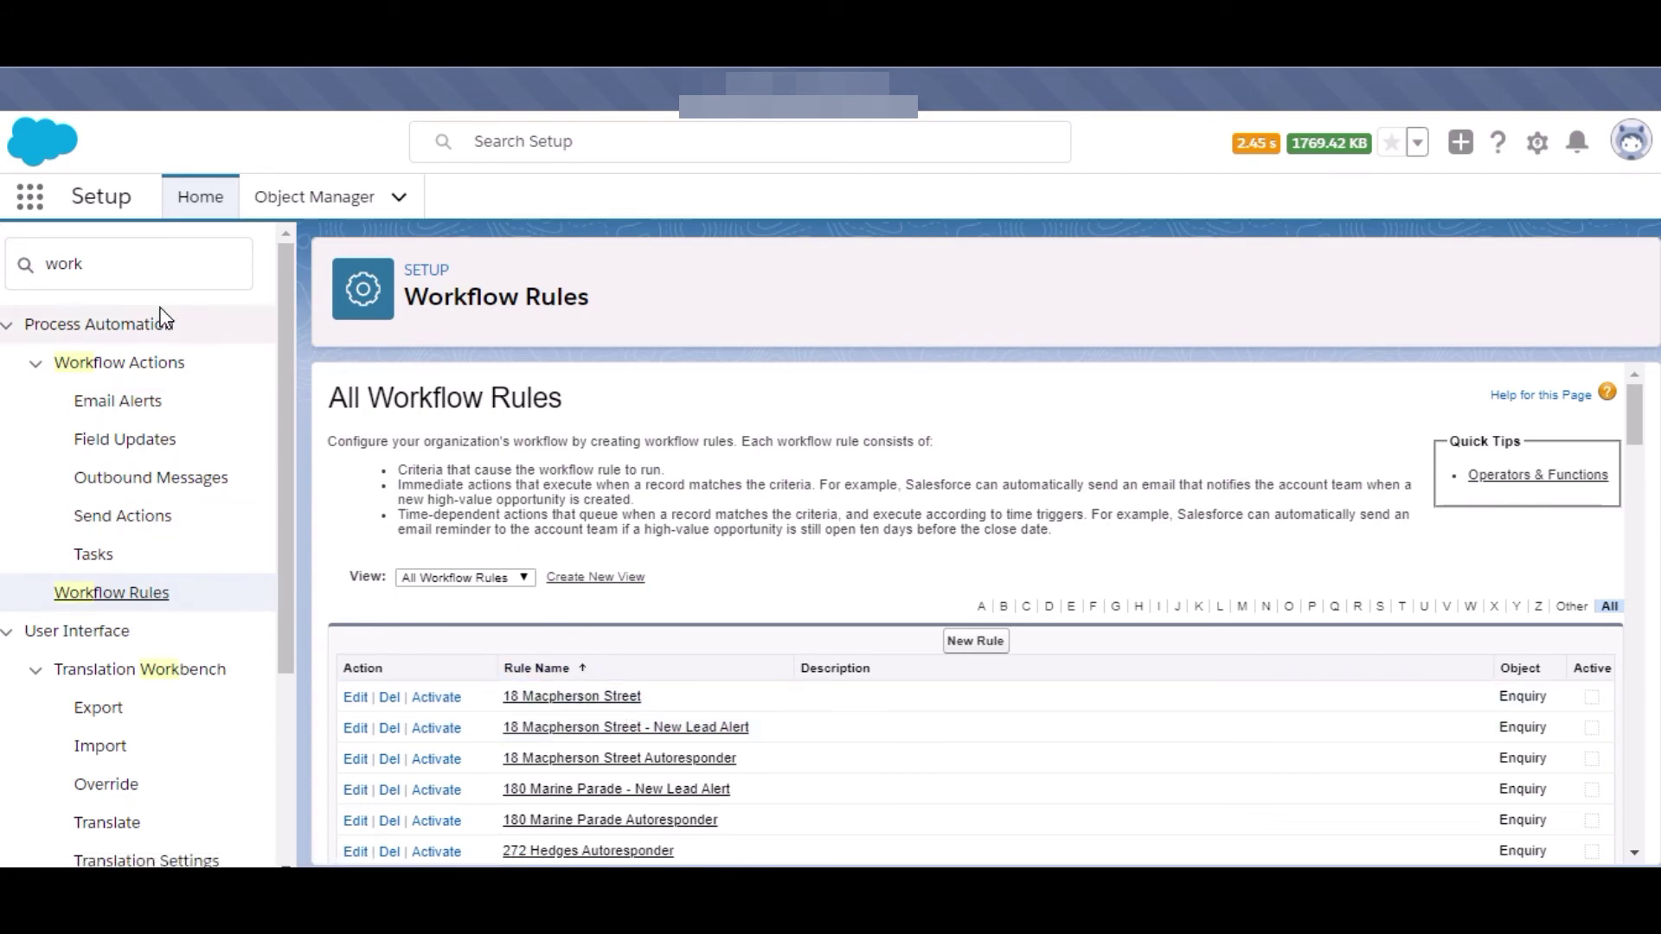
# Open Process Builder via 'process b', scroll its 34 processes, then show the App Launcher
pyautogui.click(154, 274)
pyautogui.press('BackSpace')
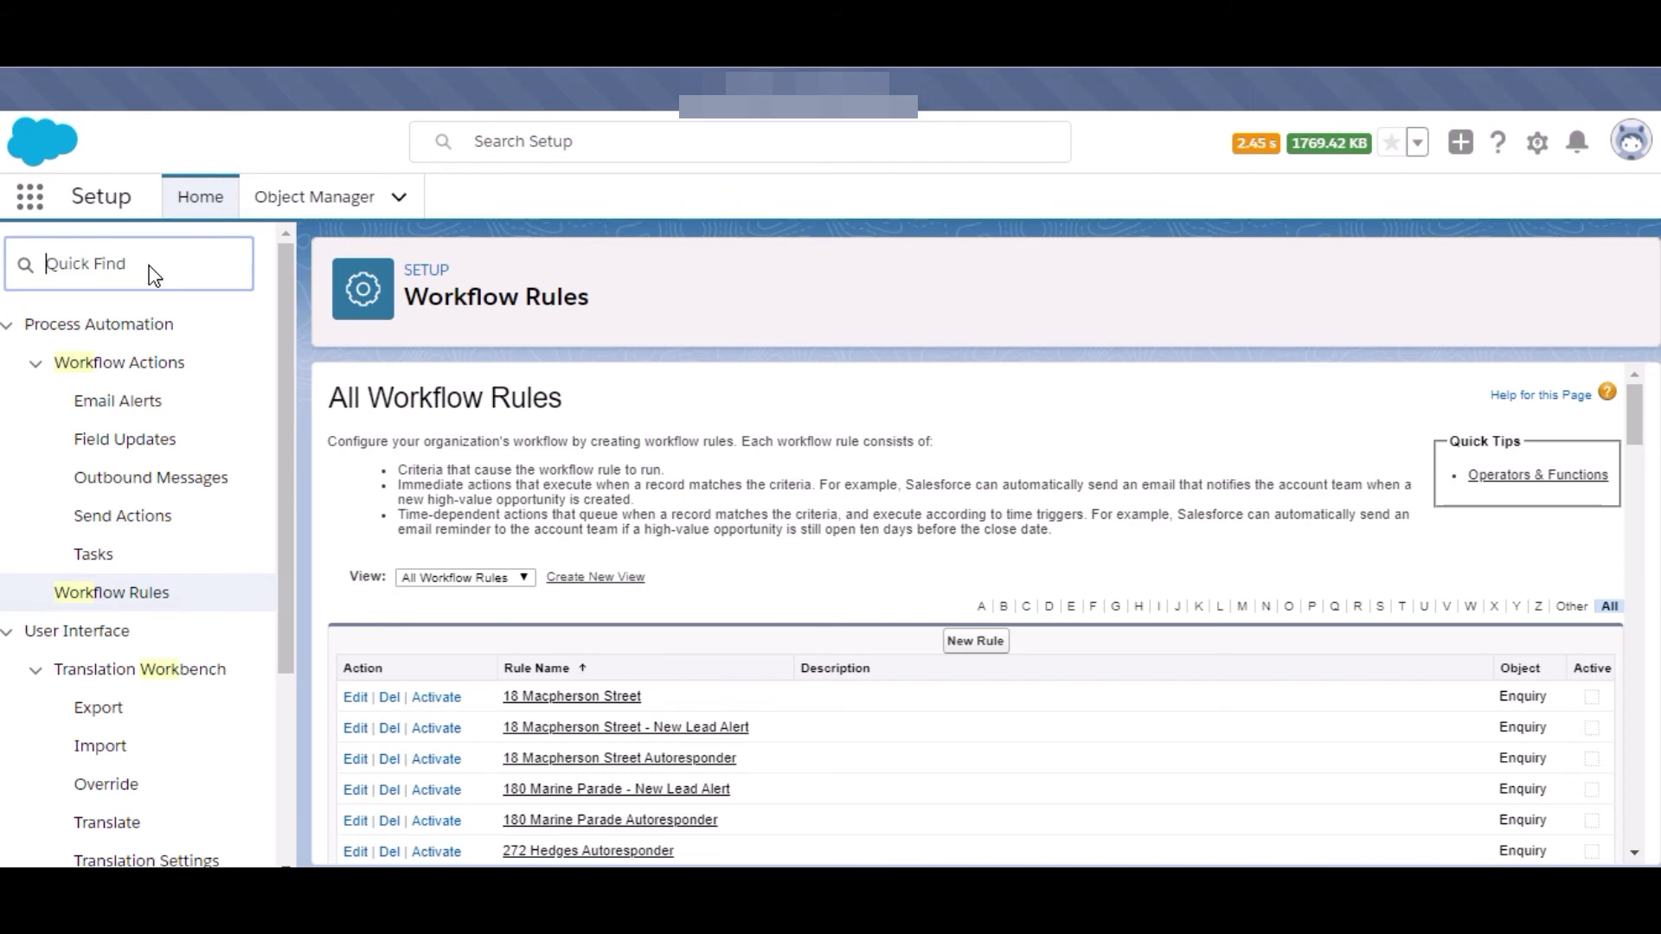
pyautogui.write('process bi')
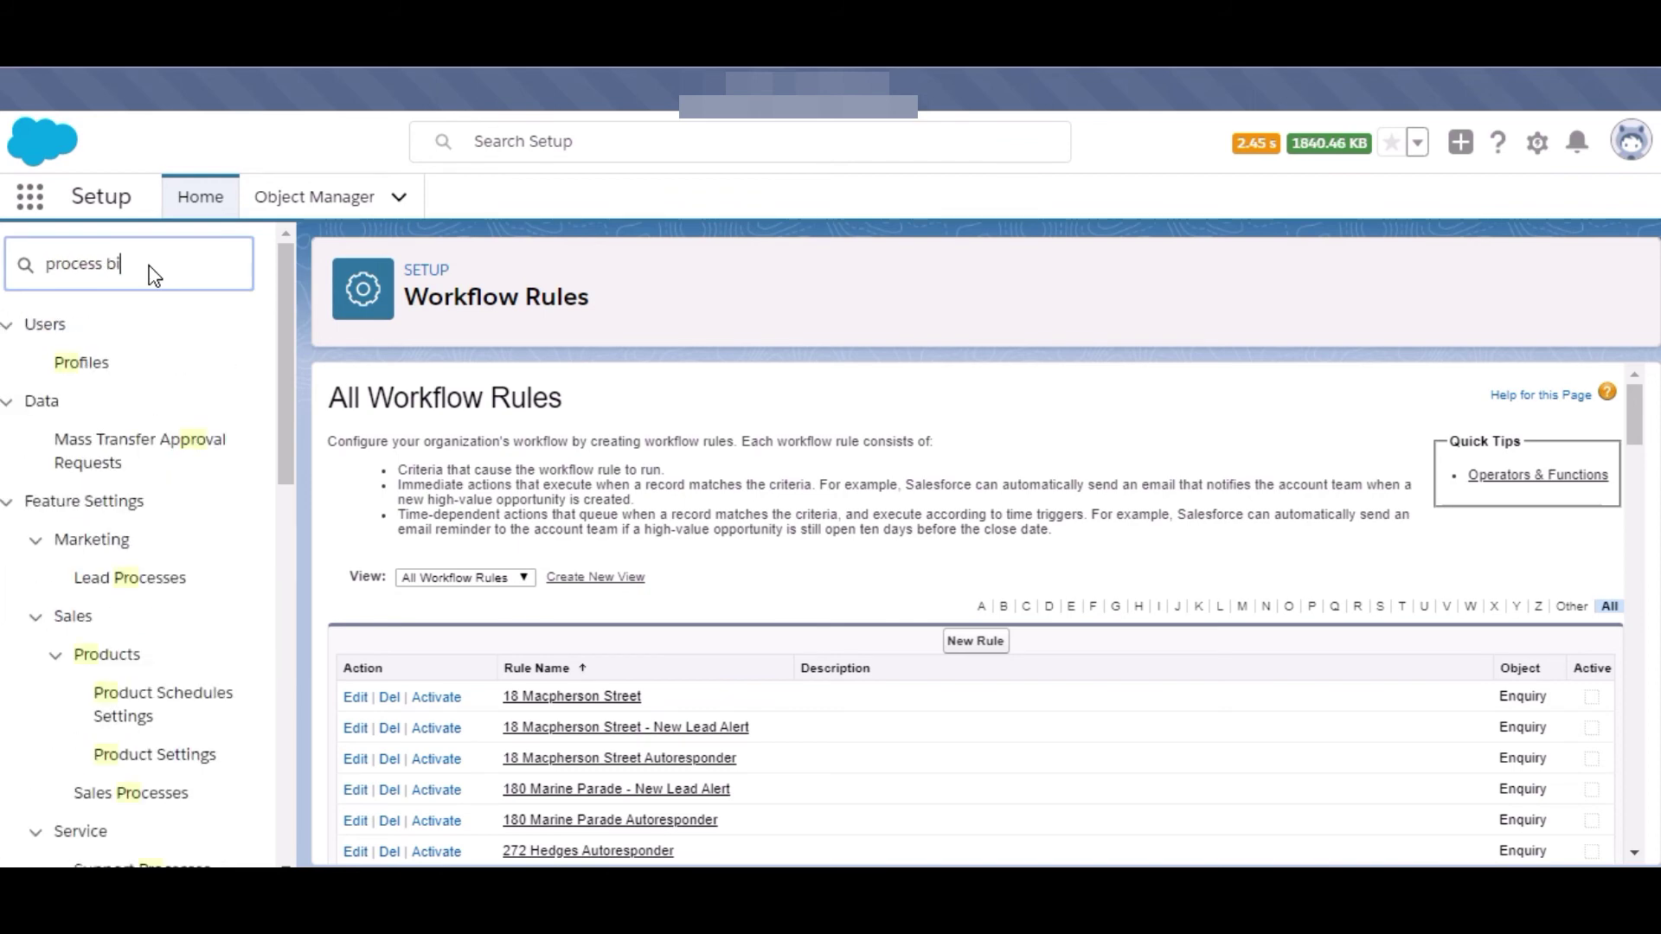
pyautogui.write('l')
pyautogui.press('BackSpace')
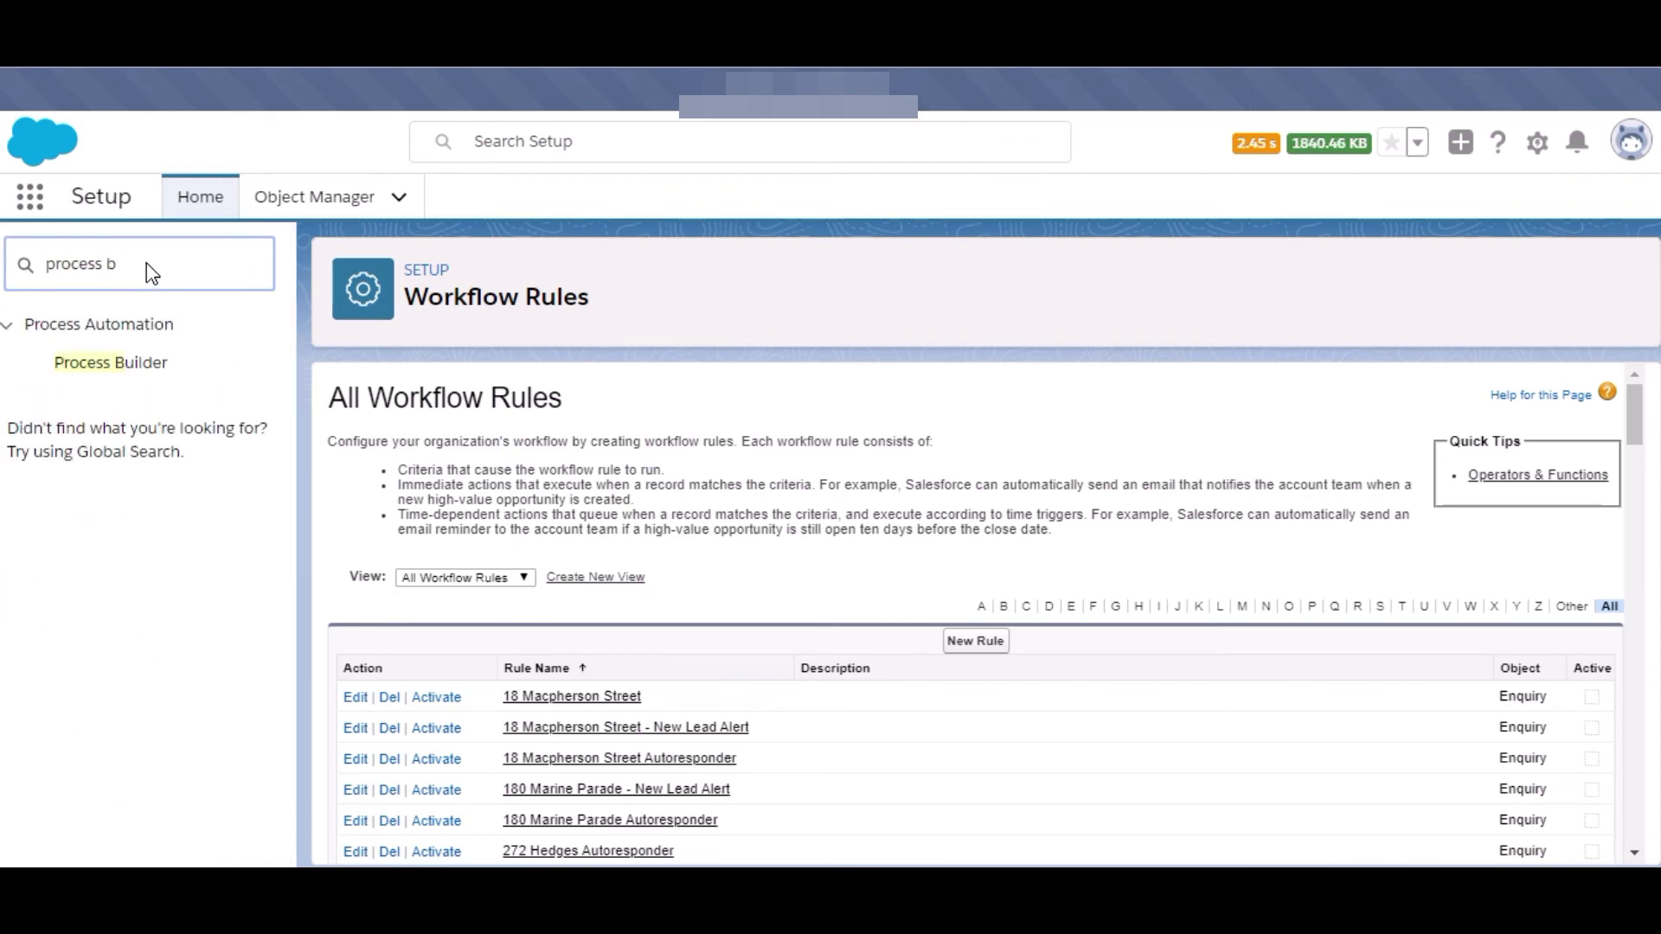
pyautogui.click(128, 373)
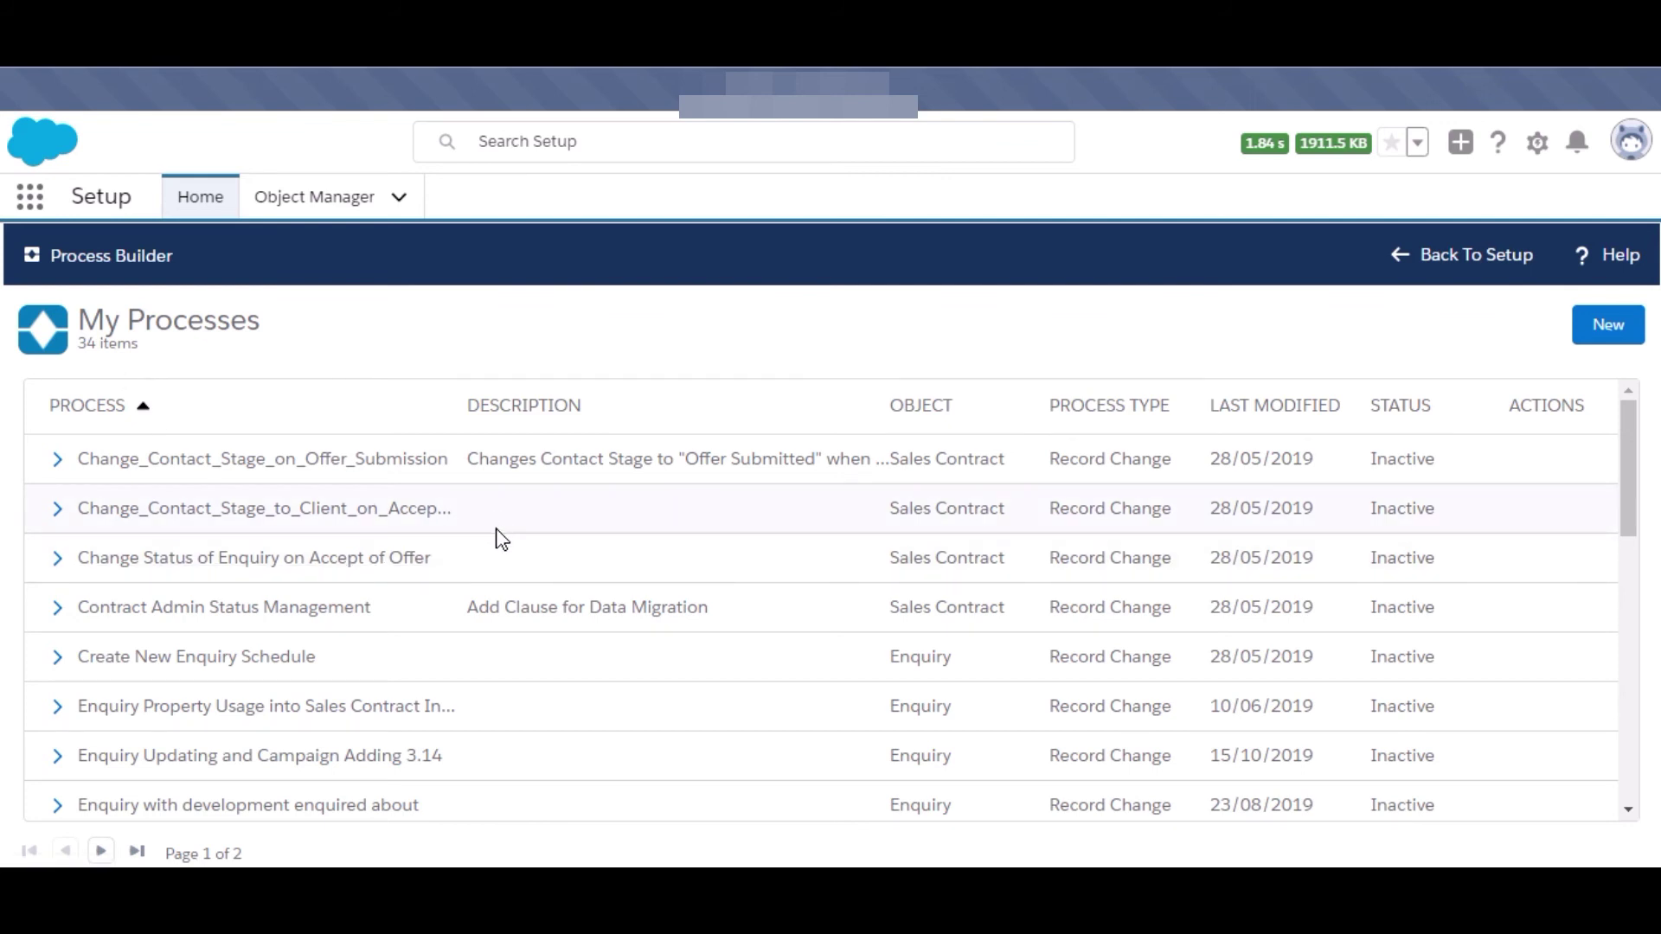
pyautogui.scroll(-3, 501, 537)
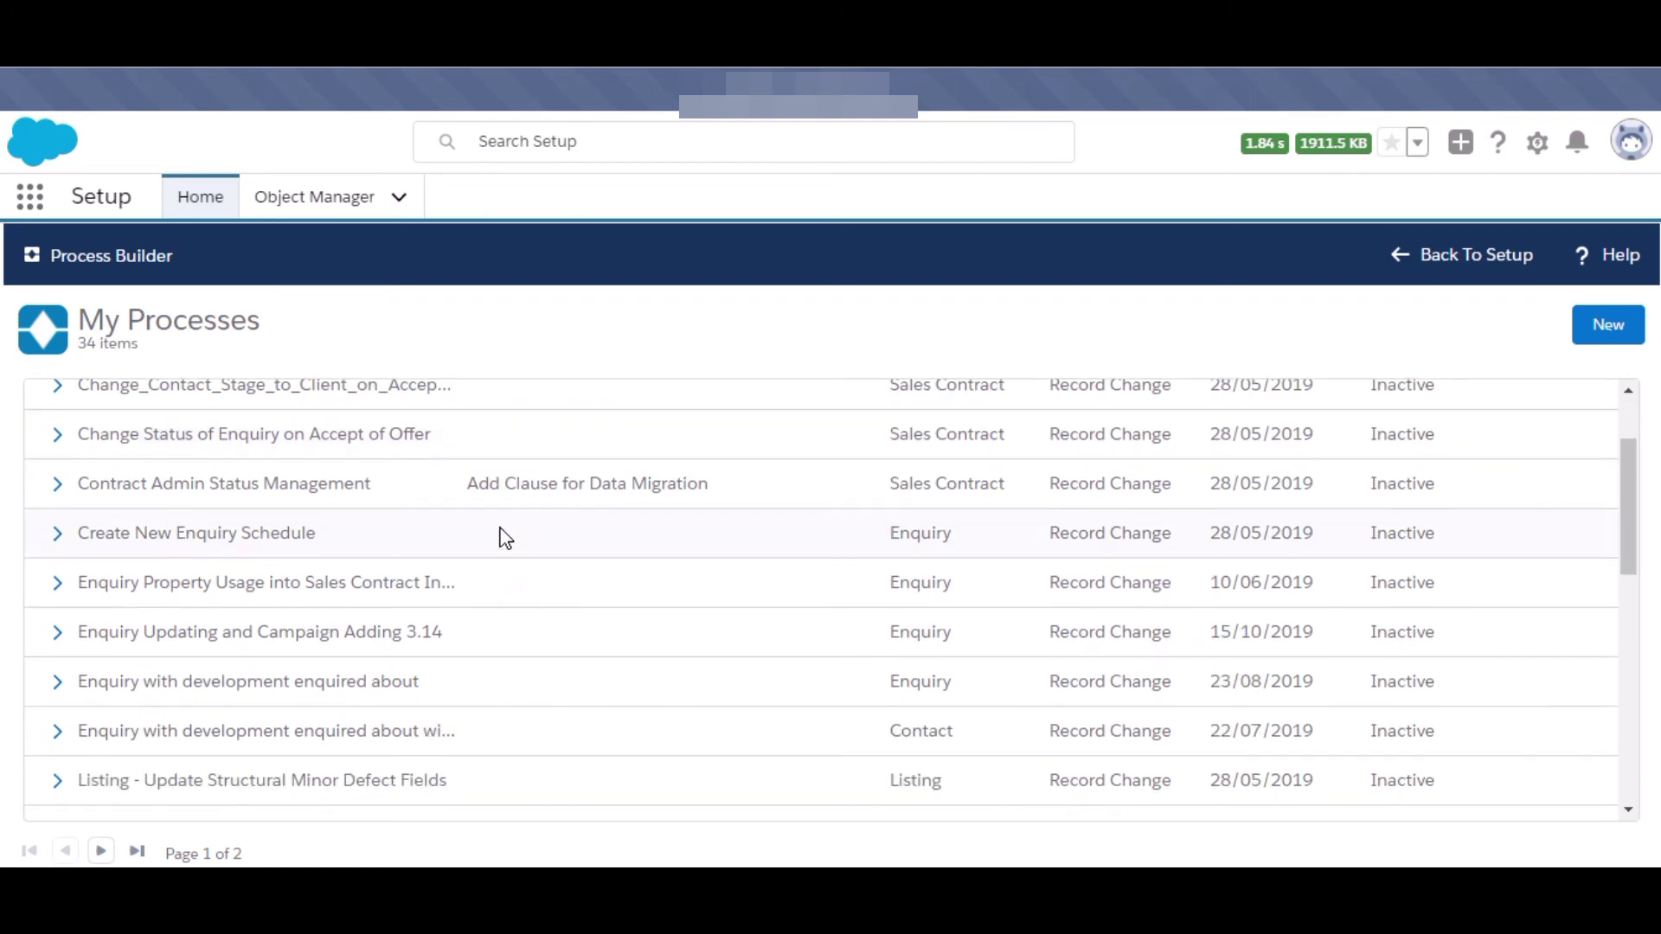
pyautogui.scroll(-10, 658, 479)
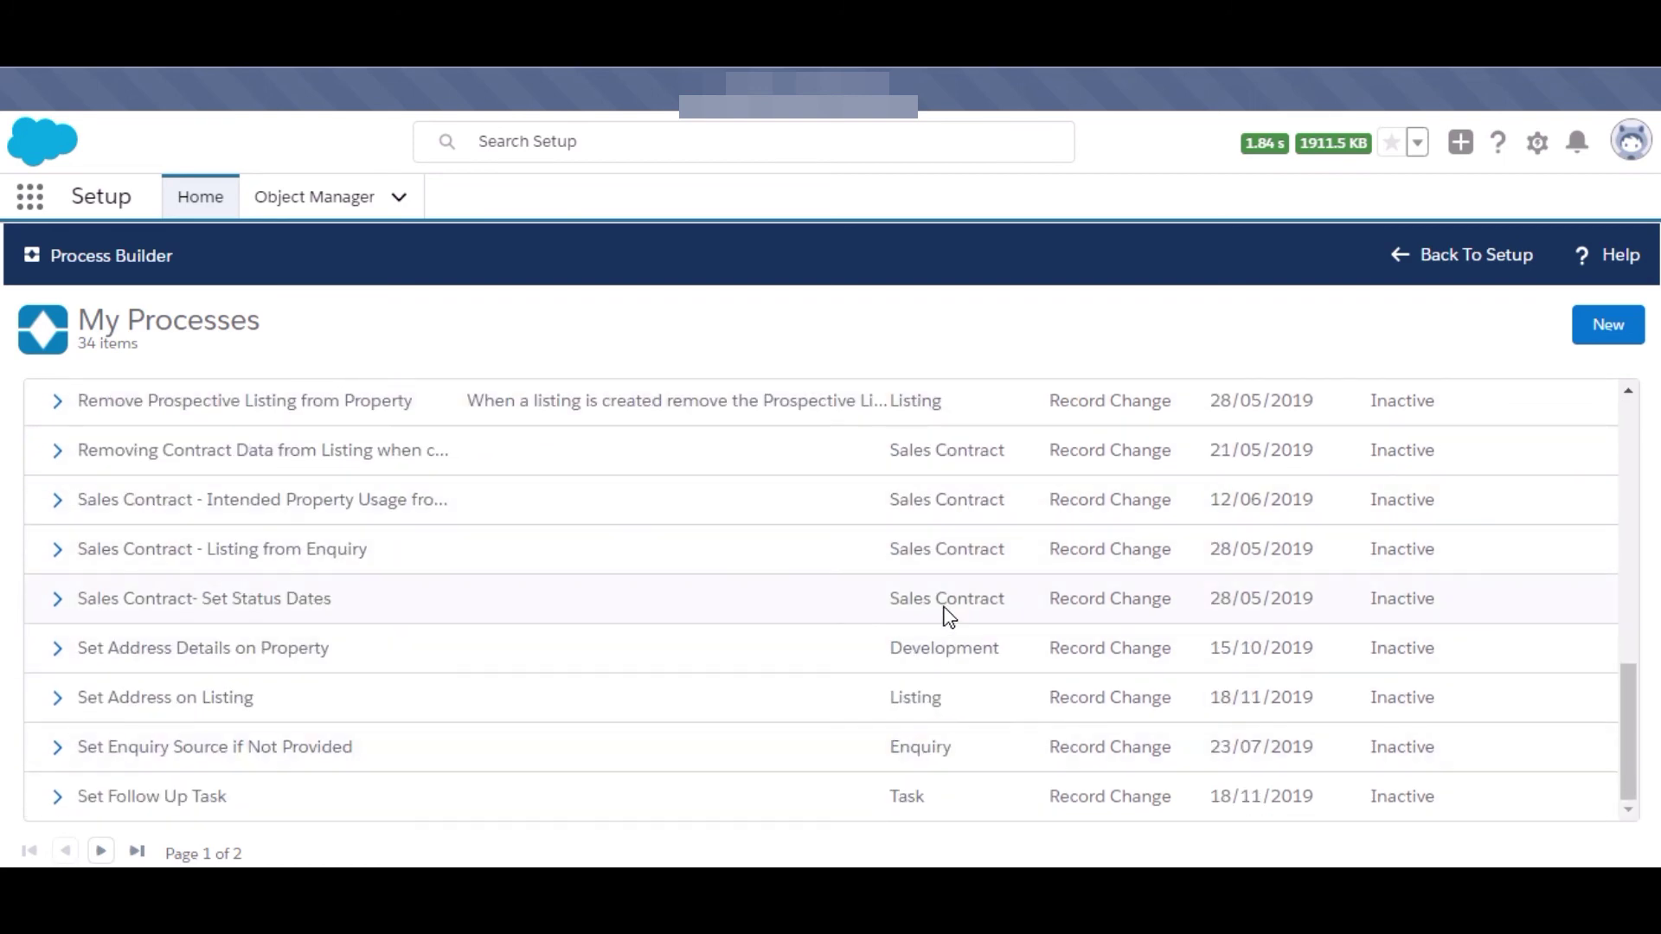
pyautogui.scroll(10, 949, 616)
pyautogui.scroll(3, 982, 485)
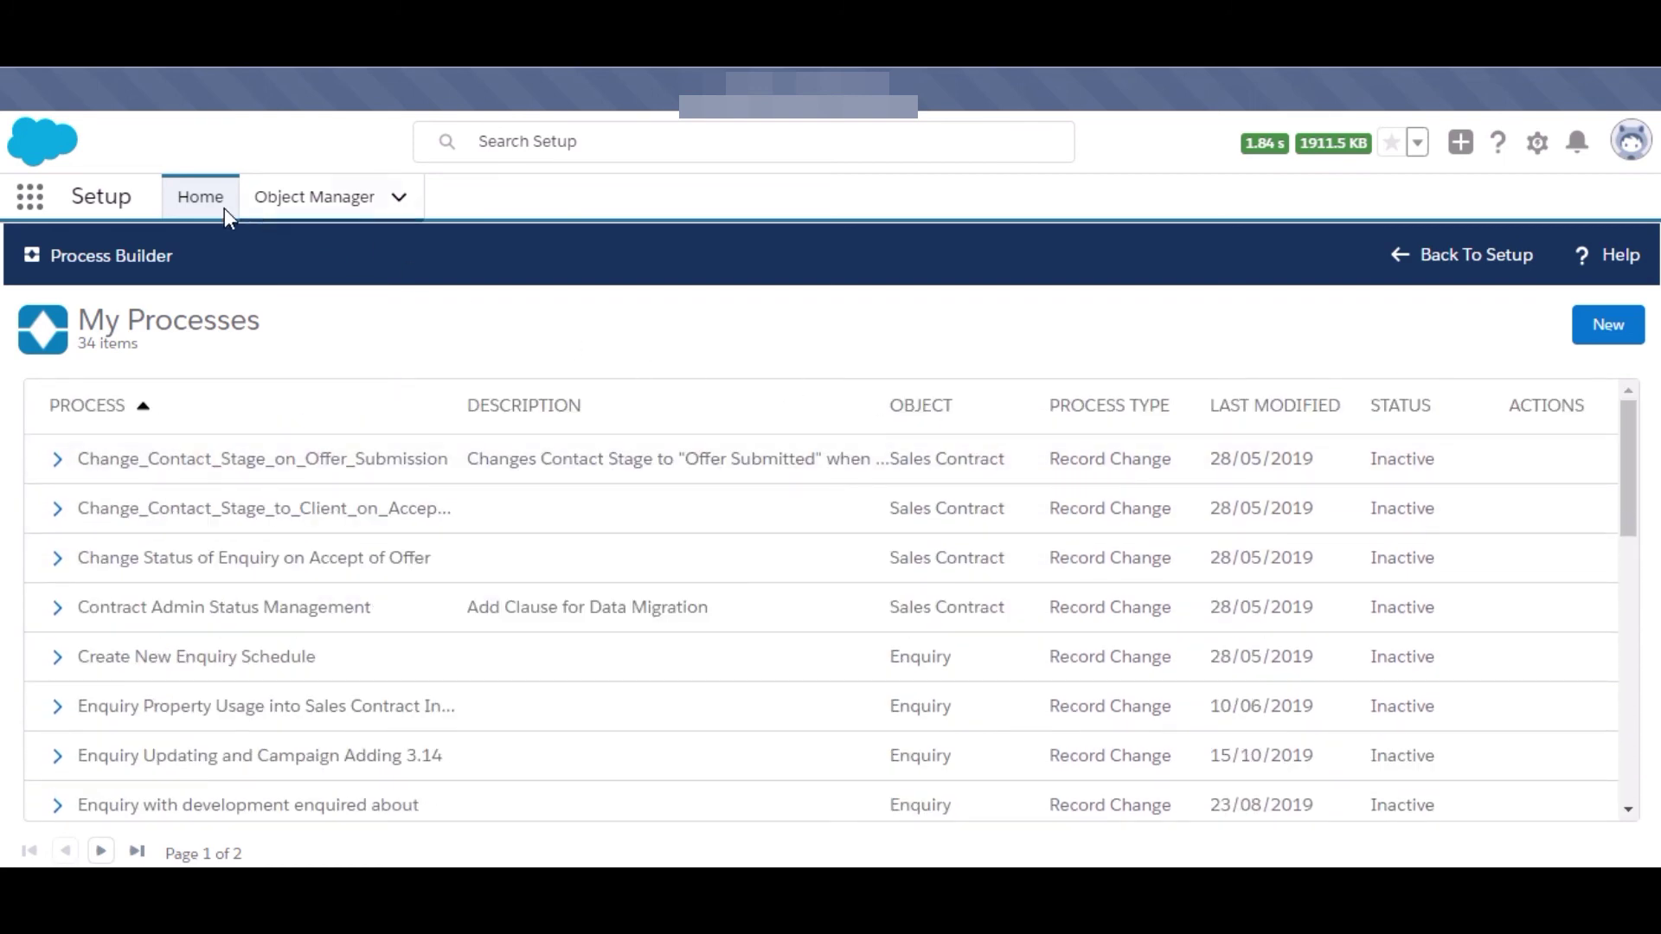
pyautogui.click(28, 206)
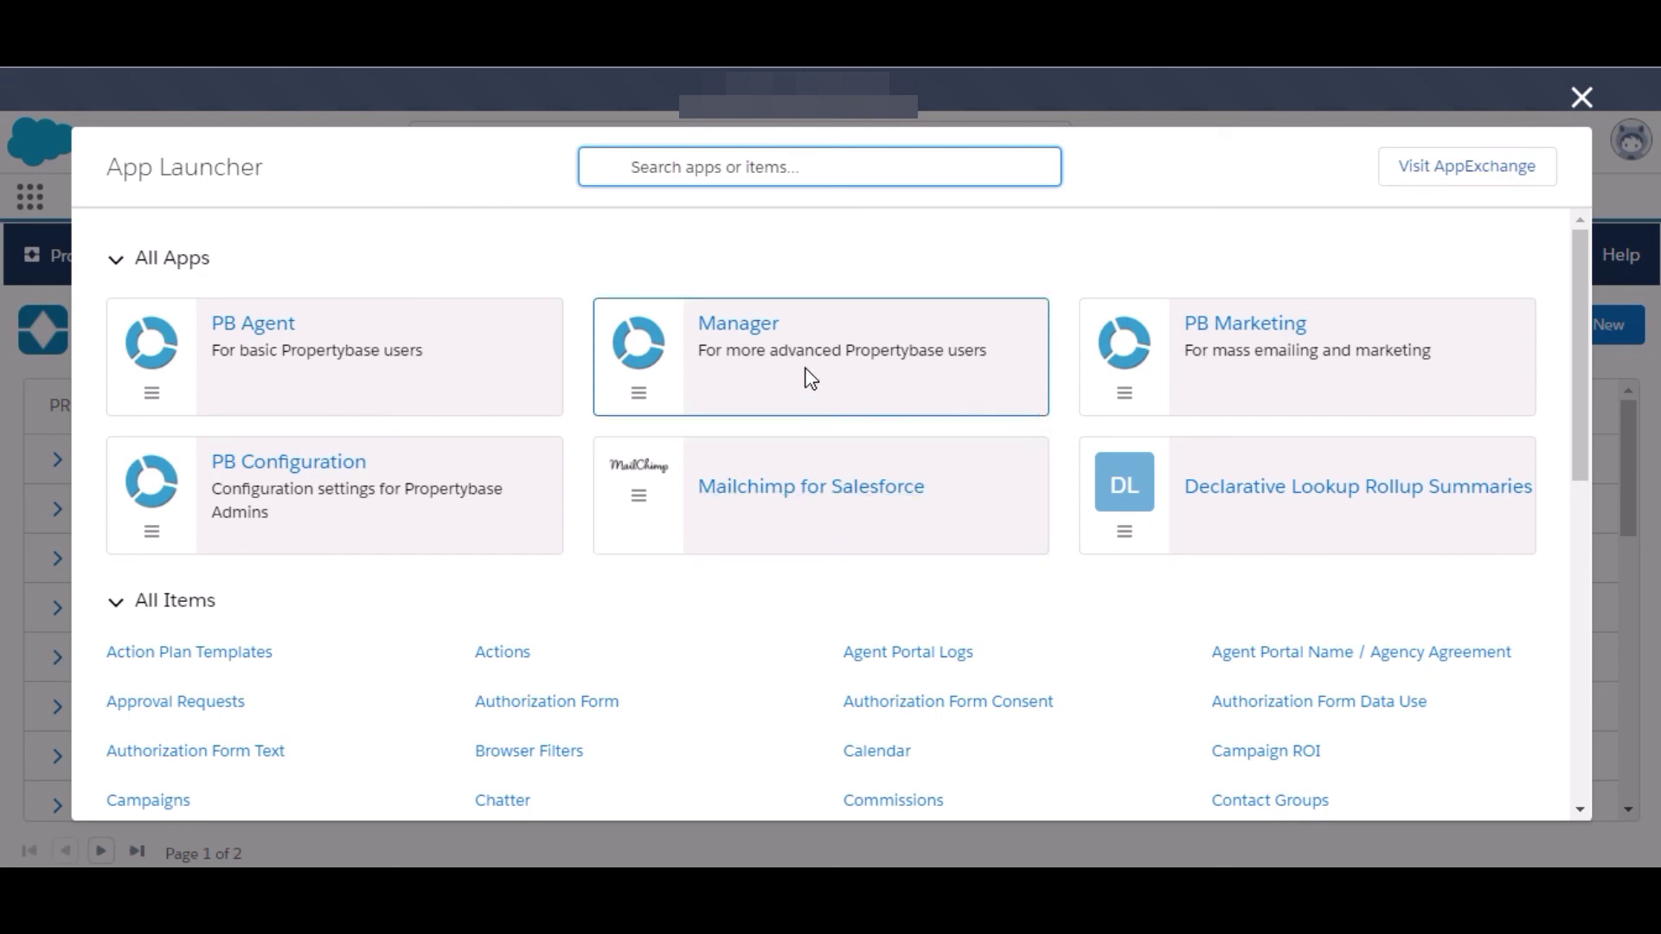
pyautogui.scroll(-3, 808, 375)
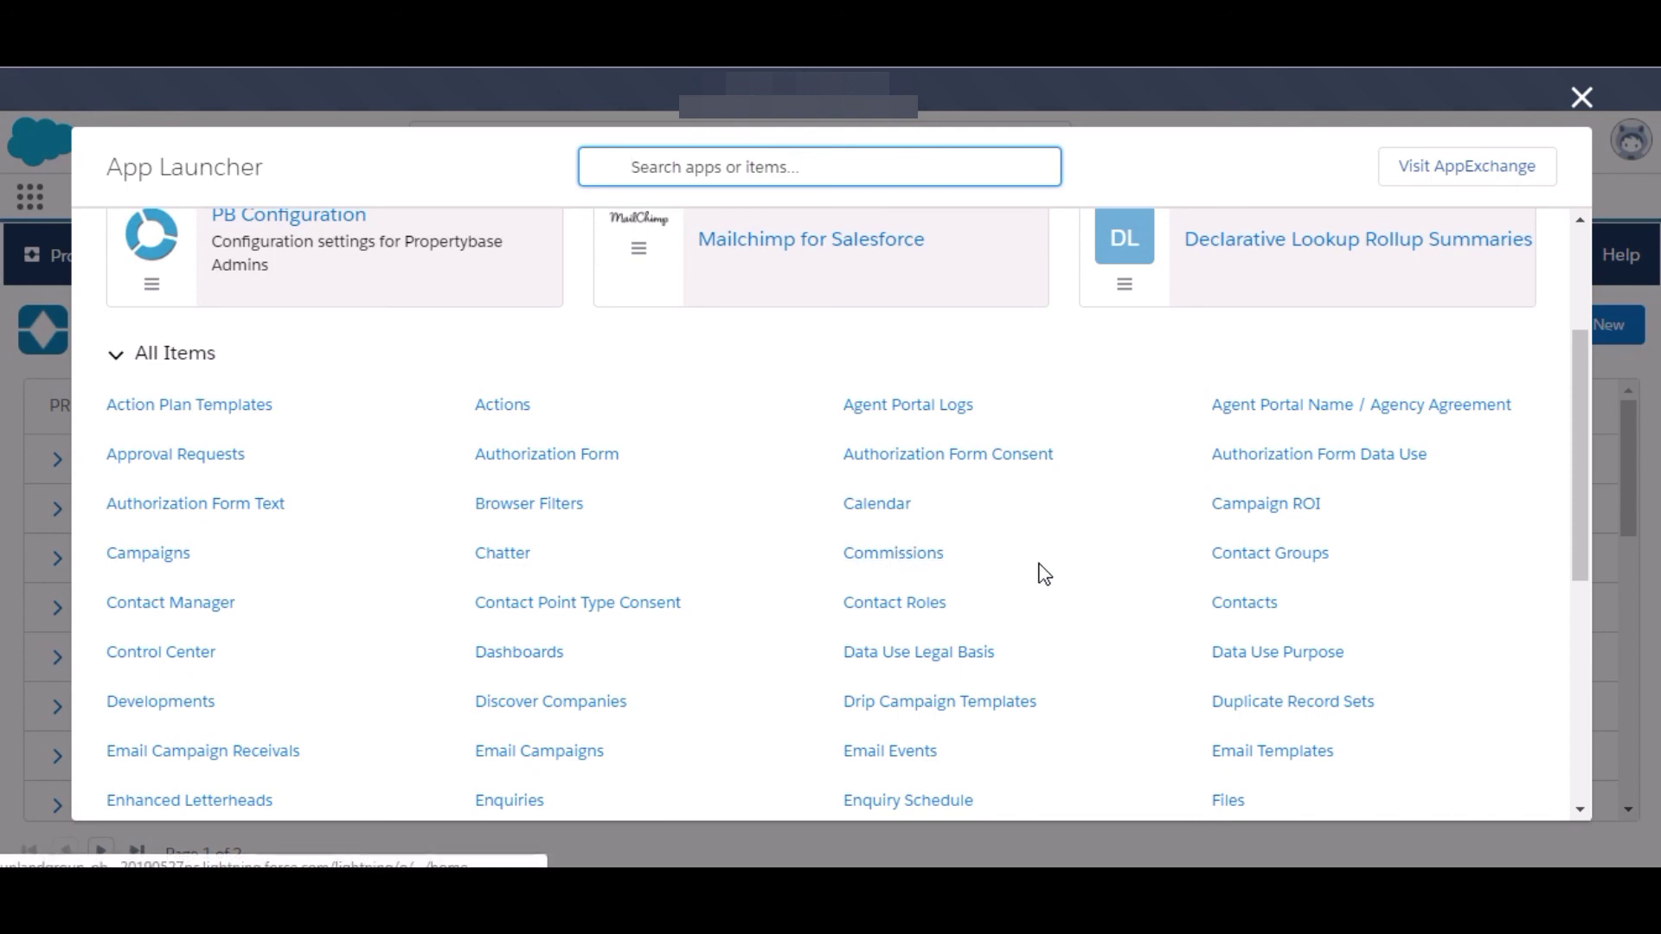
pyautogui.scroll(-6, 1306, 761)
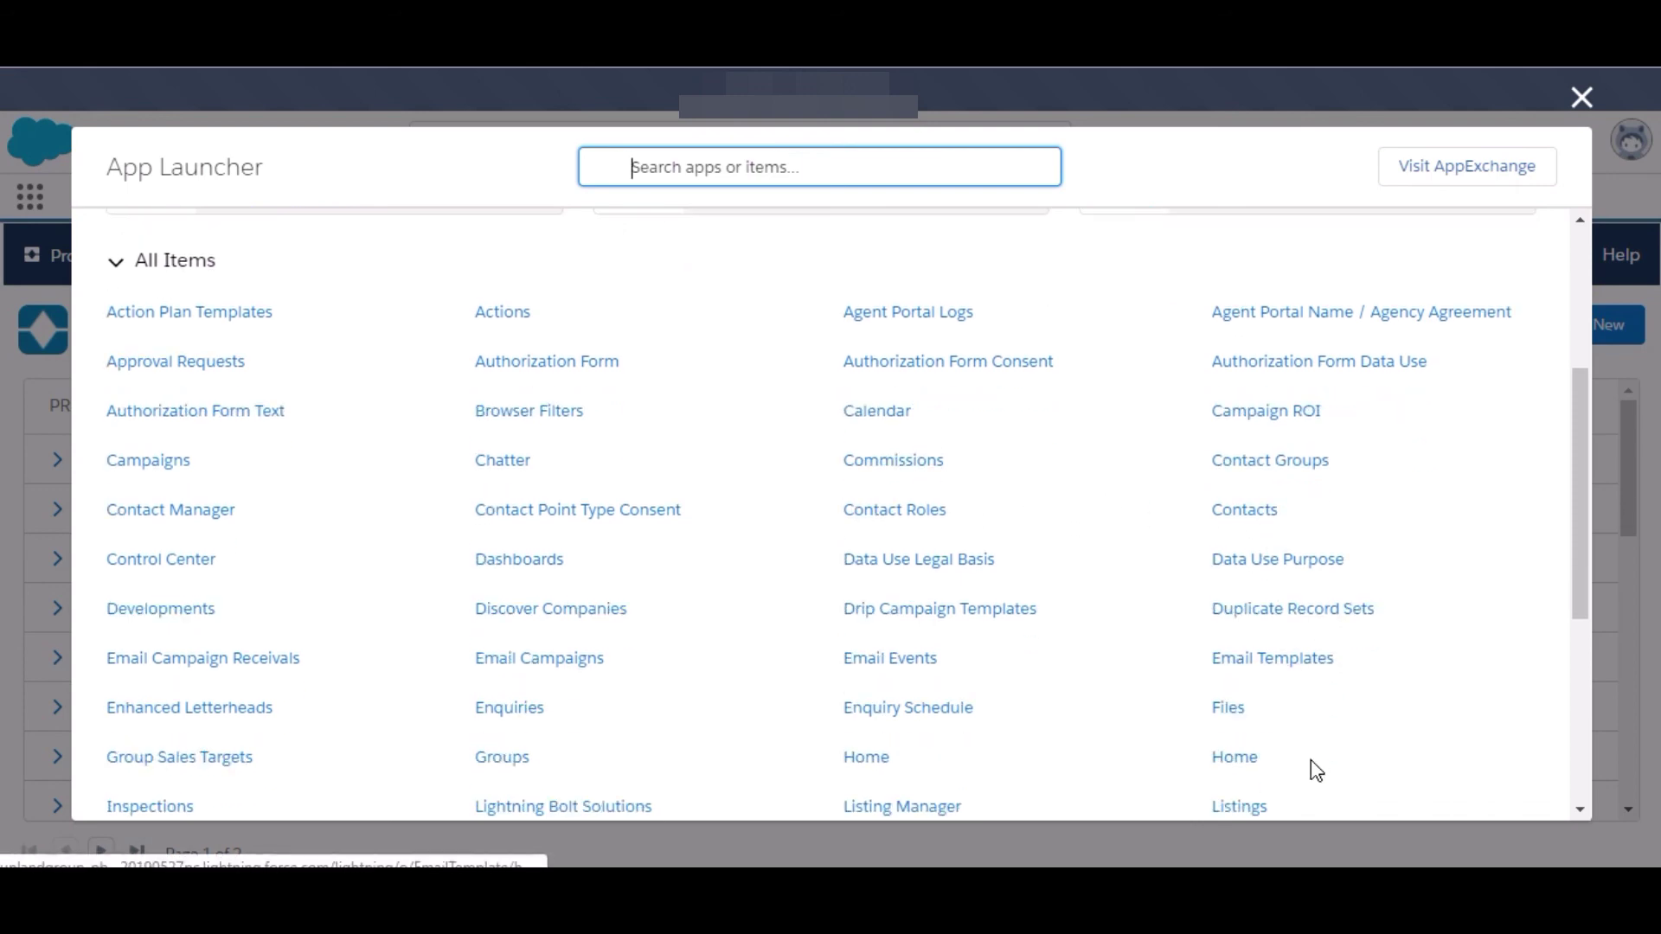